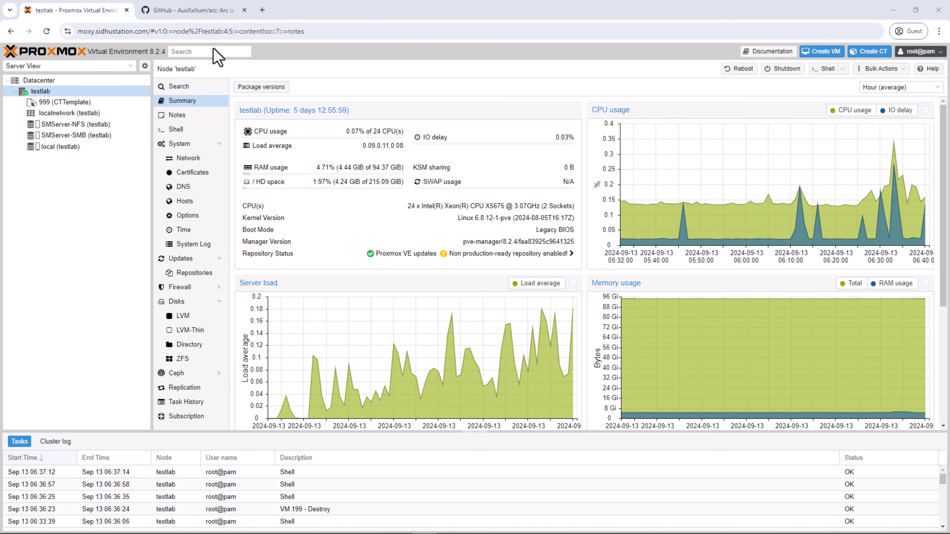
- Glance at the Arc Loader GitHub page, and examine the /dev/sdb and /dev/sdc hard disks in the testlab node's disk list
left_click(203, 14)
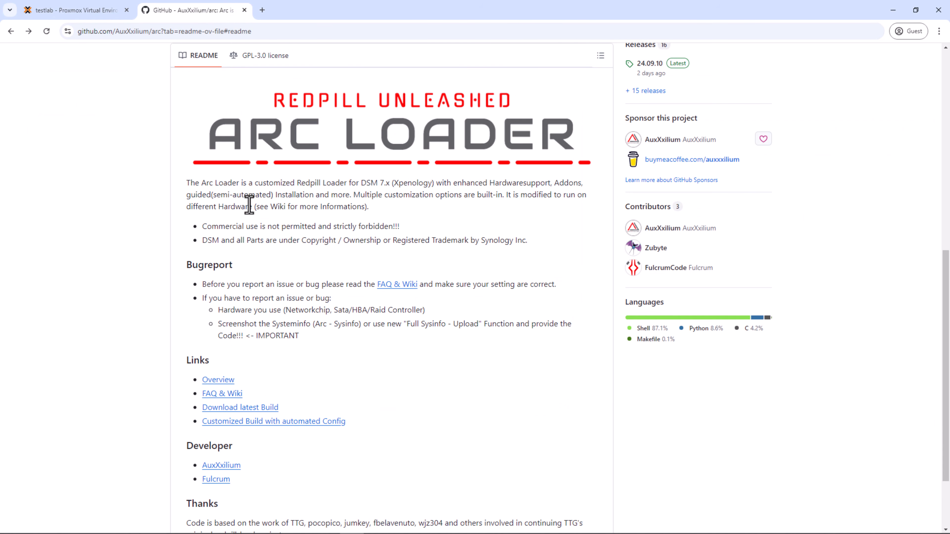
left_click(98, 13)
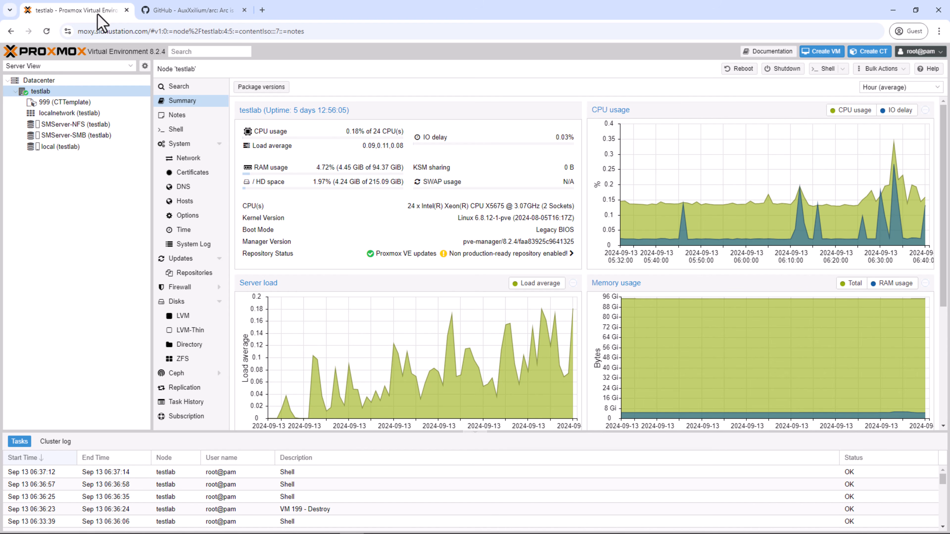
left_click(185, 302)
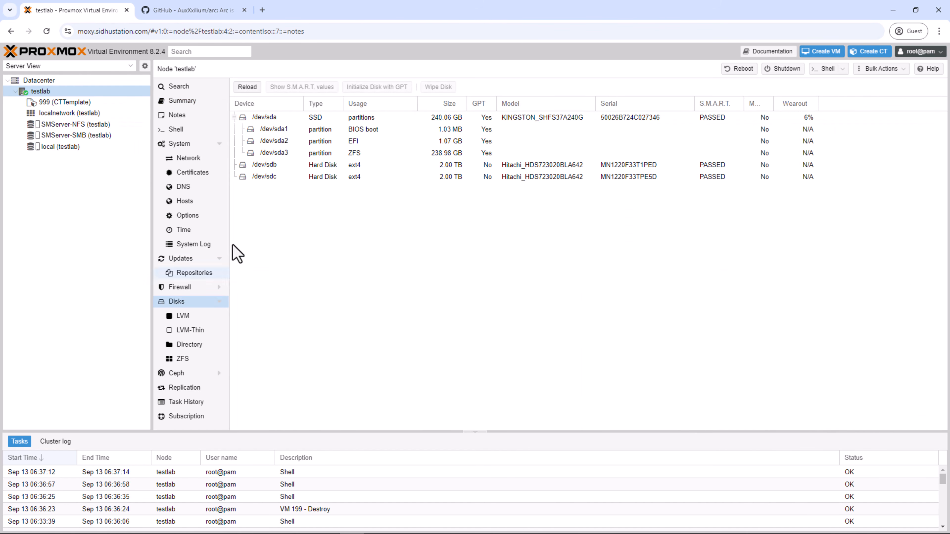
left_click(293, 165)
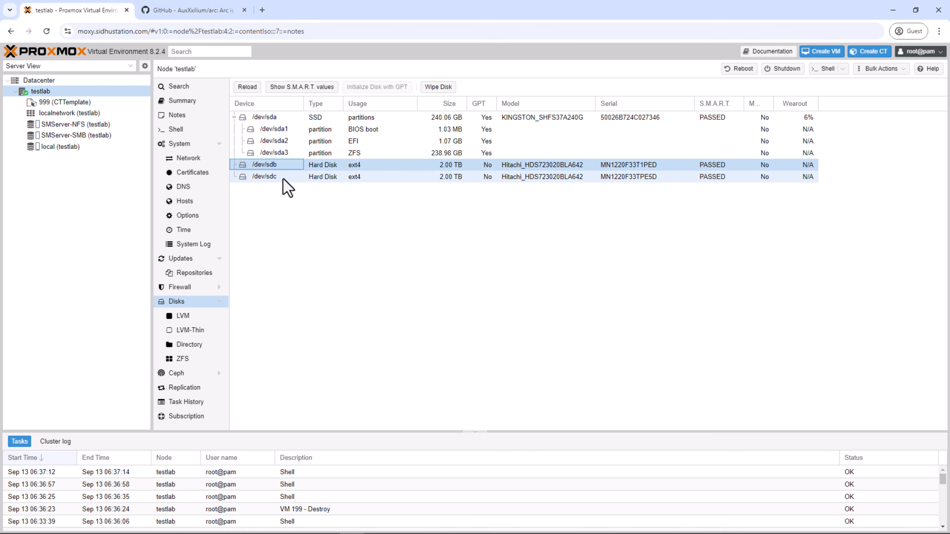
left_click(283, 180)
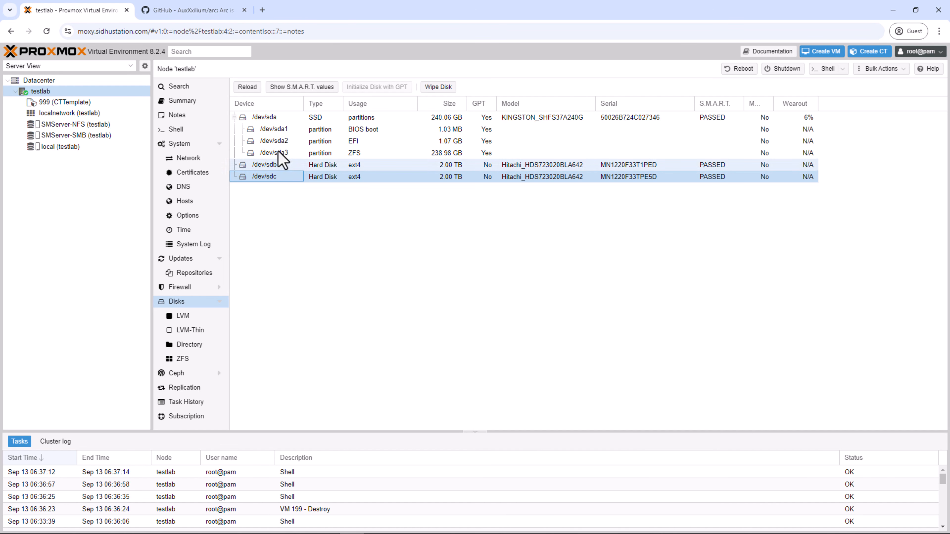
- View the latest Arc Loader release, 24.09.10, on GitHub and locate arc-24.09.10.img.zip among its assets
left_click(207, 11)
scroll(562, 283, "up", 3)
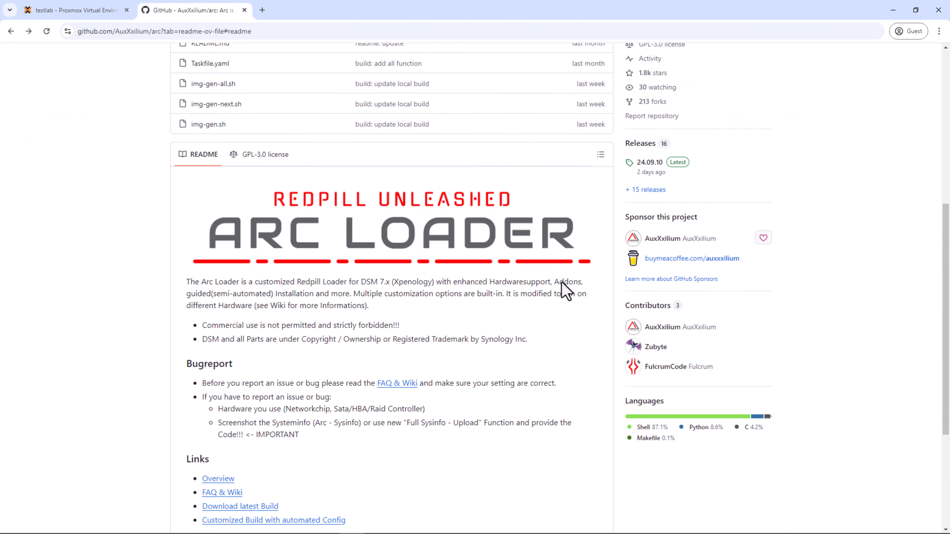
left_click(661, 215)
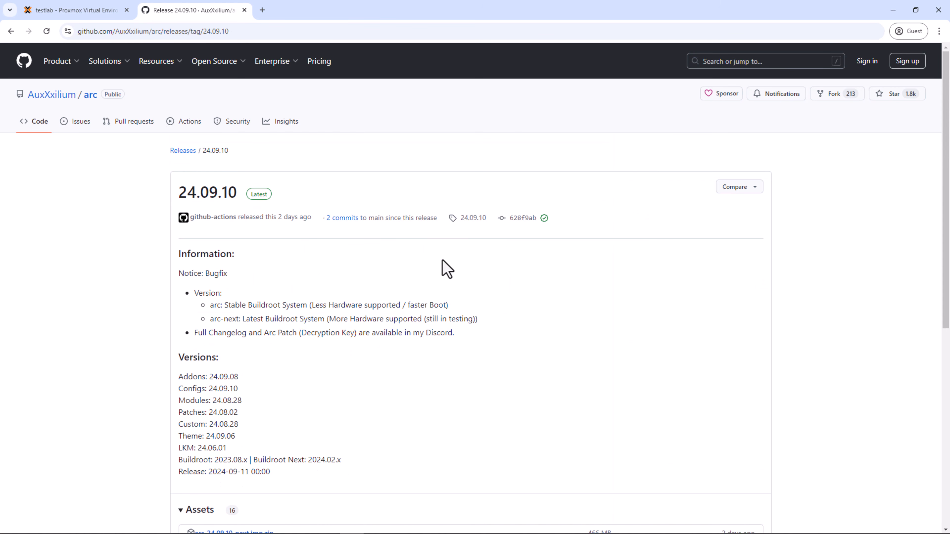
scroll(393, 276, "down", 5)
scroll(398, 278, "down", 3)
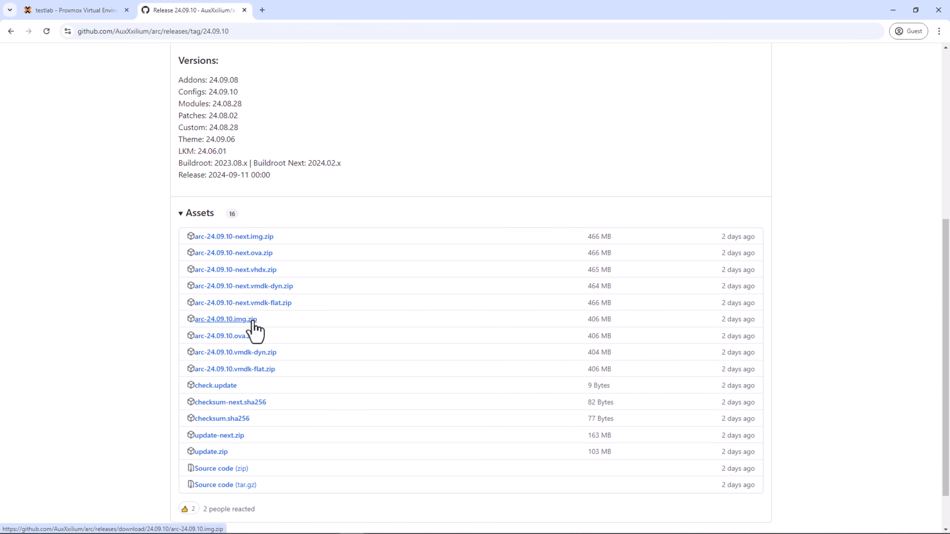
- Return to Proxmox and inspect the local storage's ISO images, viewing the upload form and selecting arc.img
left_click(100, 14)
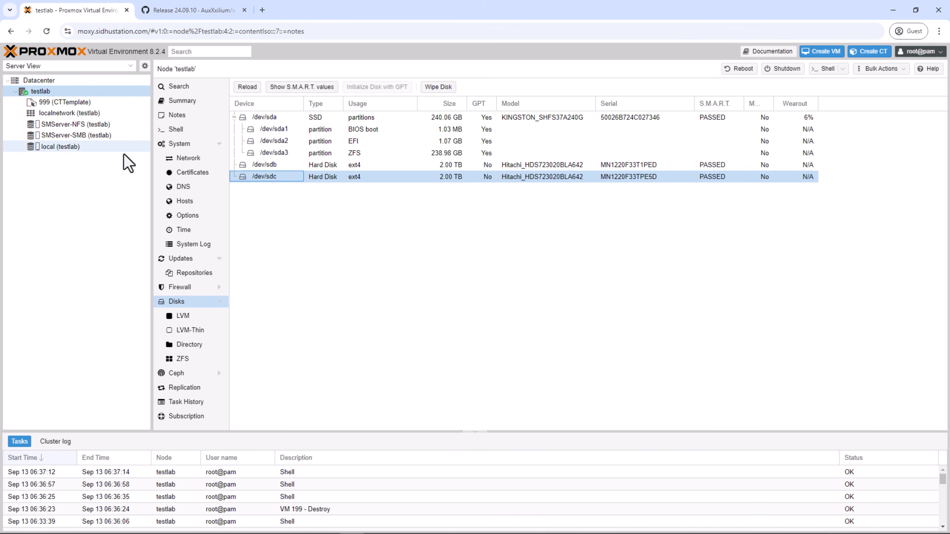
left_click(75, 149)
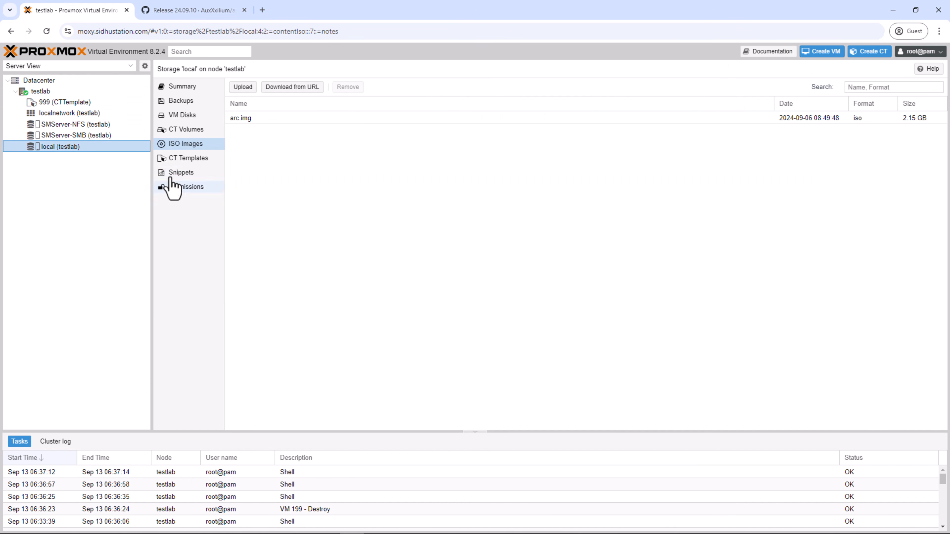
left_click(243, 87)
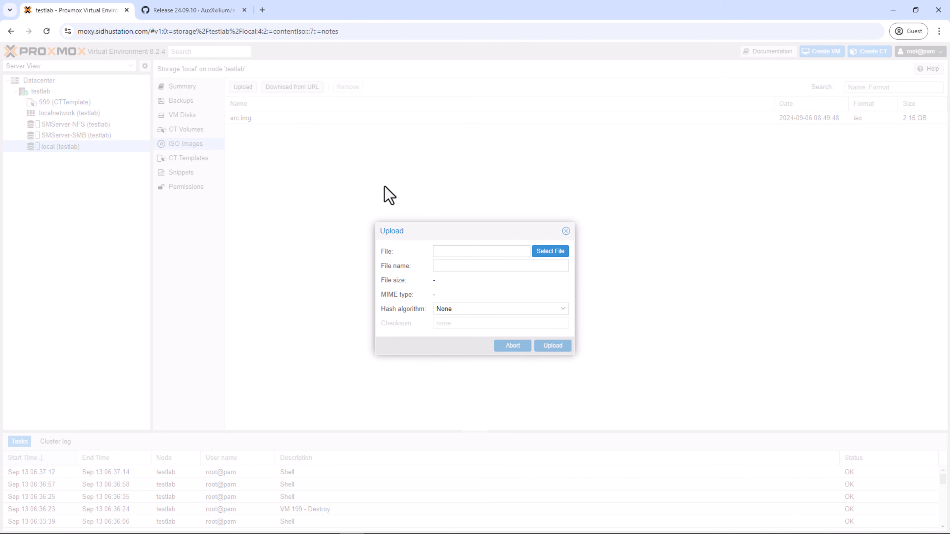
left_click(565, 232)
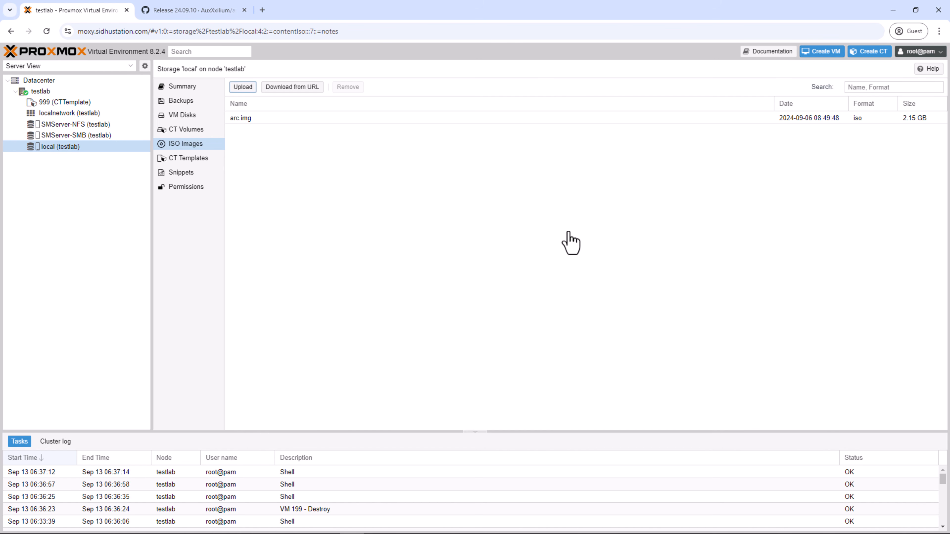
left_click(276, 121)
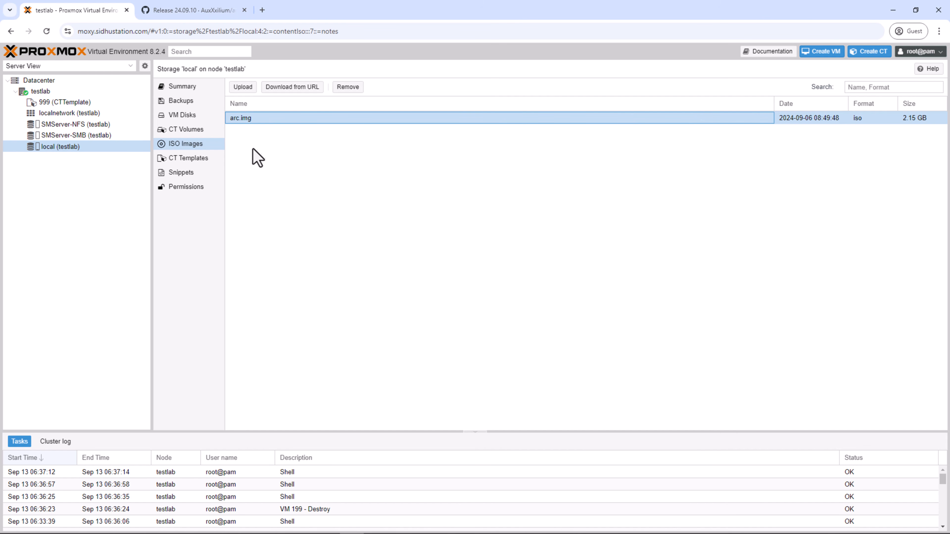
- Start a new virtual machine on node testlab with VM ID 199 and the name DSM
left_click(823, 53)
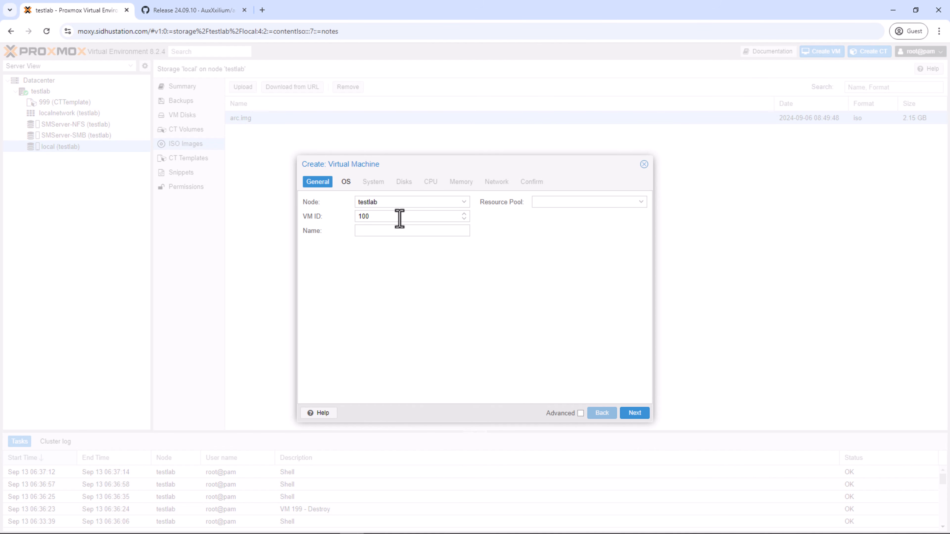
left_click(464, 202)
left_click(465, 202)
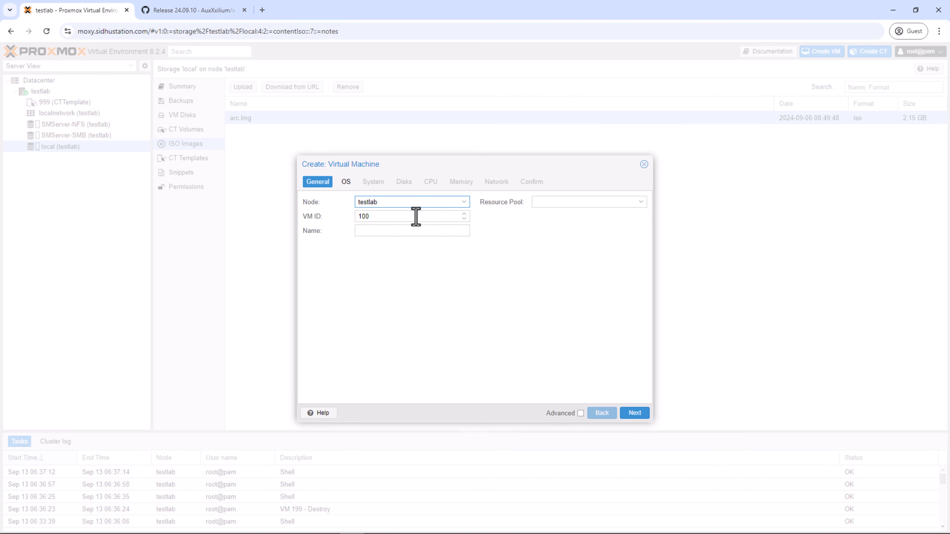
double_click(379, 217)
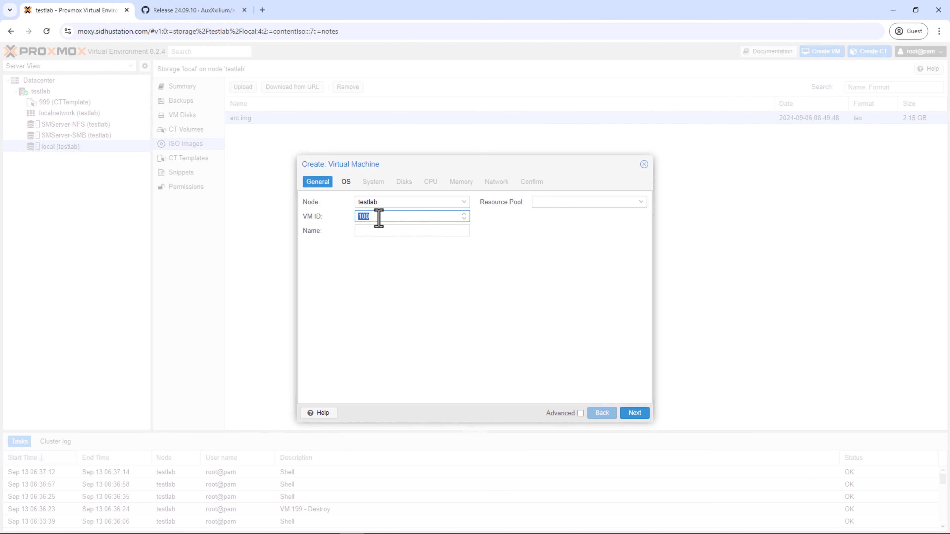
type("199")
left_click(377, 232)
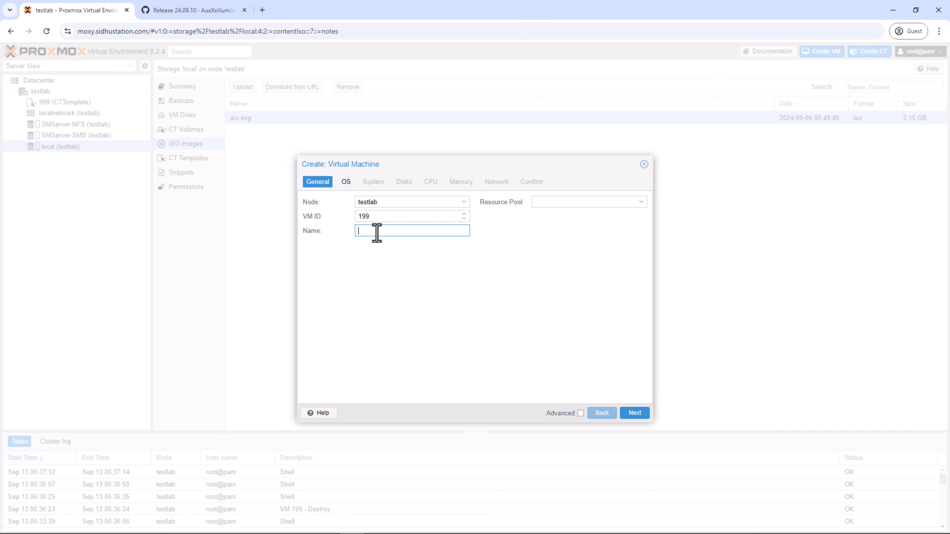
type("DSM")
left_click(635, 412)
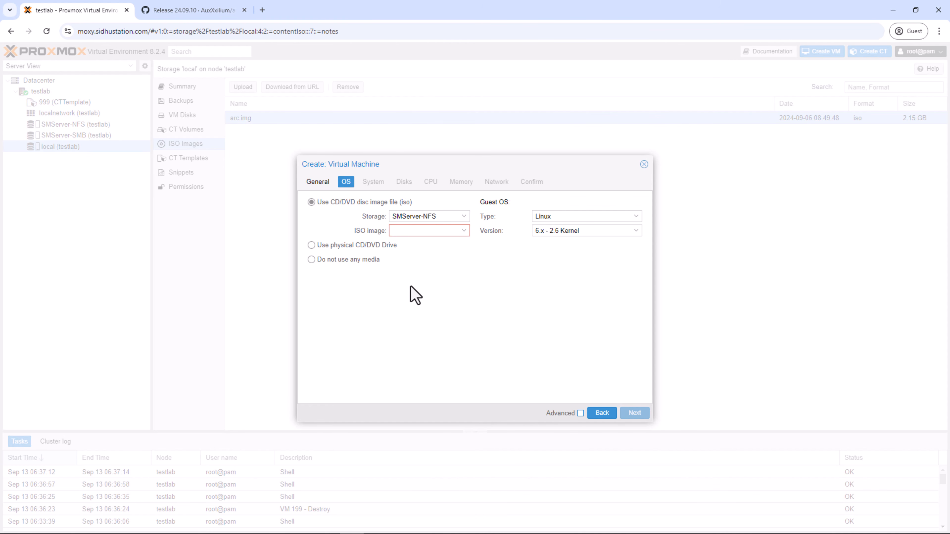
- Configure the virtual machine to use no media, keep the default system settings, and delete its scsi0 disk
left_click(329, 260)
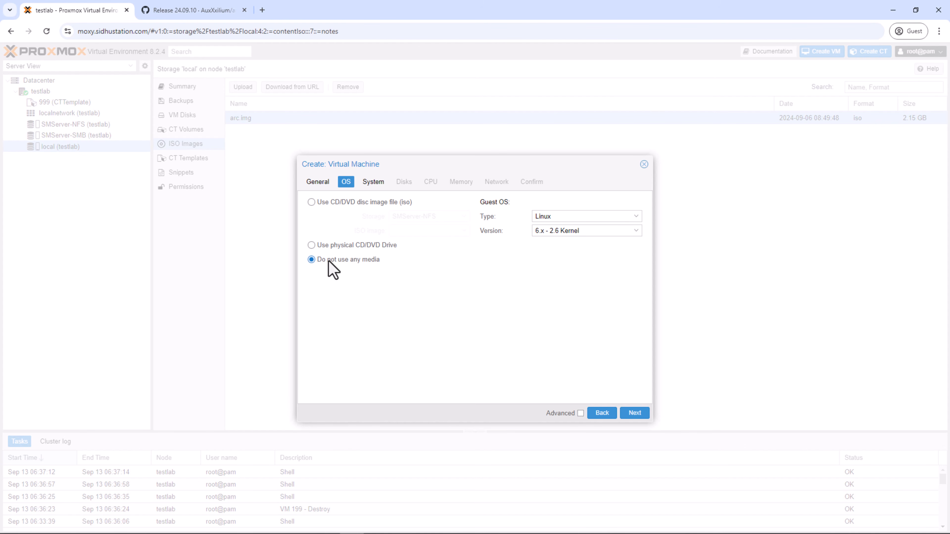
left_click(624, 415)
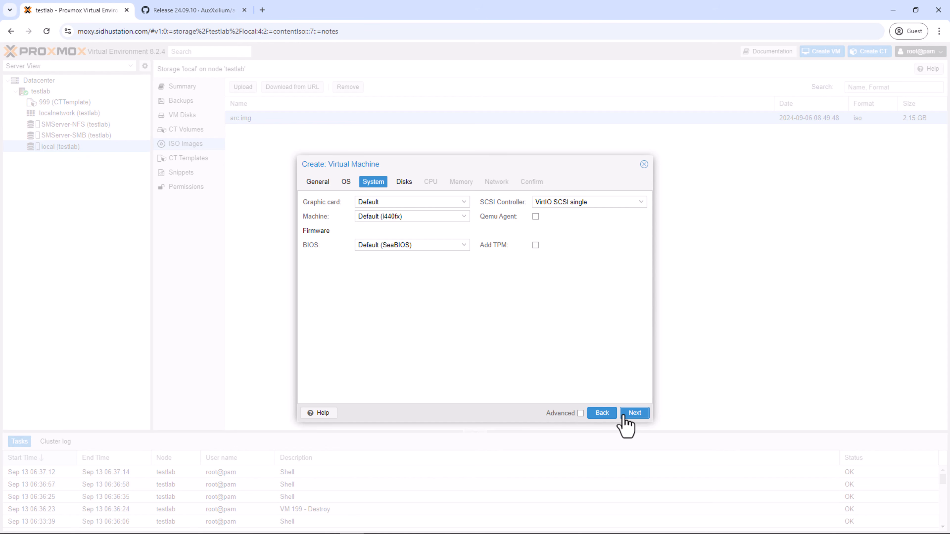
left_click(625, 415)
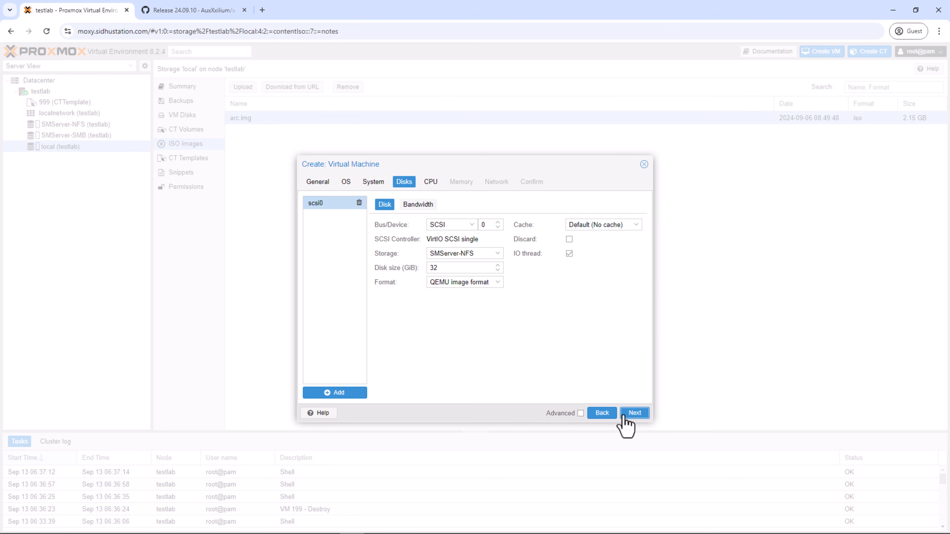
left_click(359, 203)
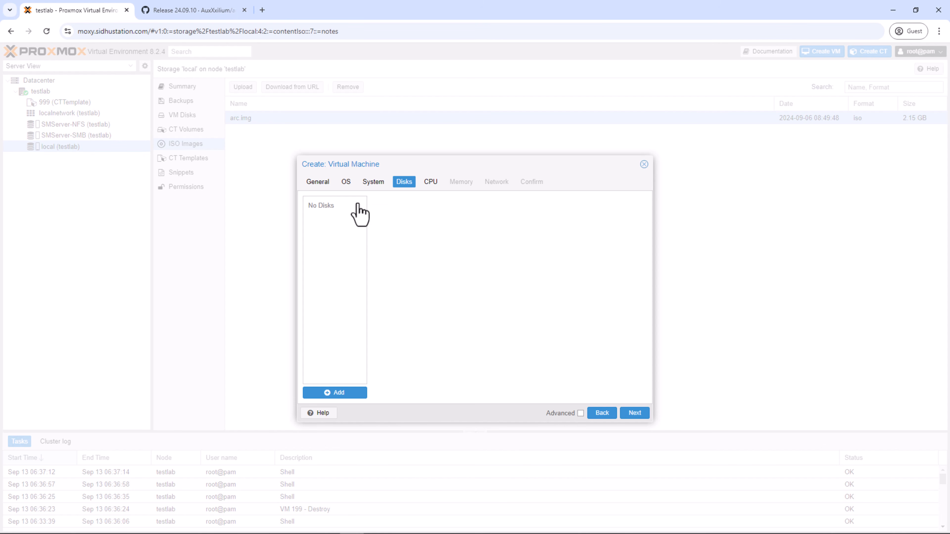
left_click(642, 413)
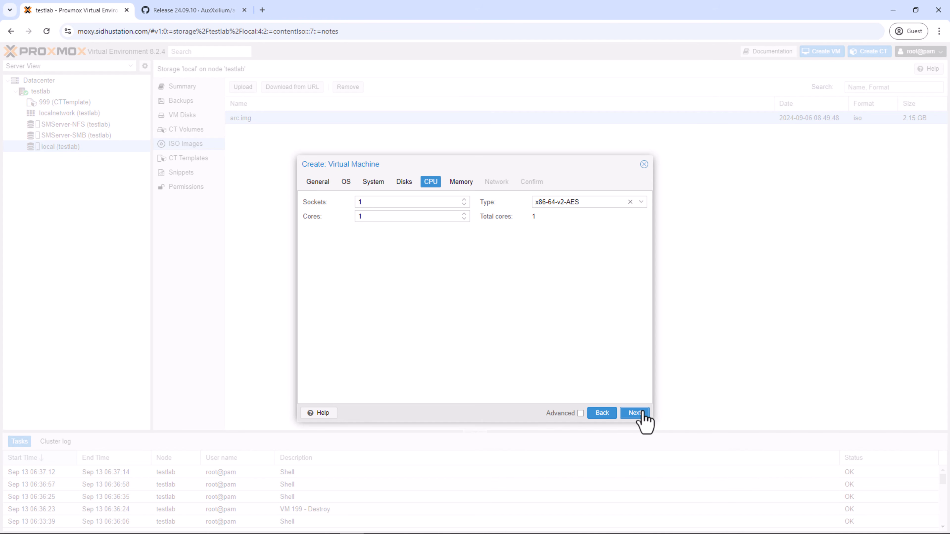
- Set the virtual machine's CPU cores to 6
double_click(407, 217)
double_click(407, 218)
type("4")
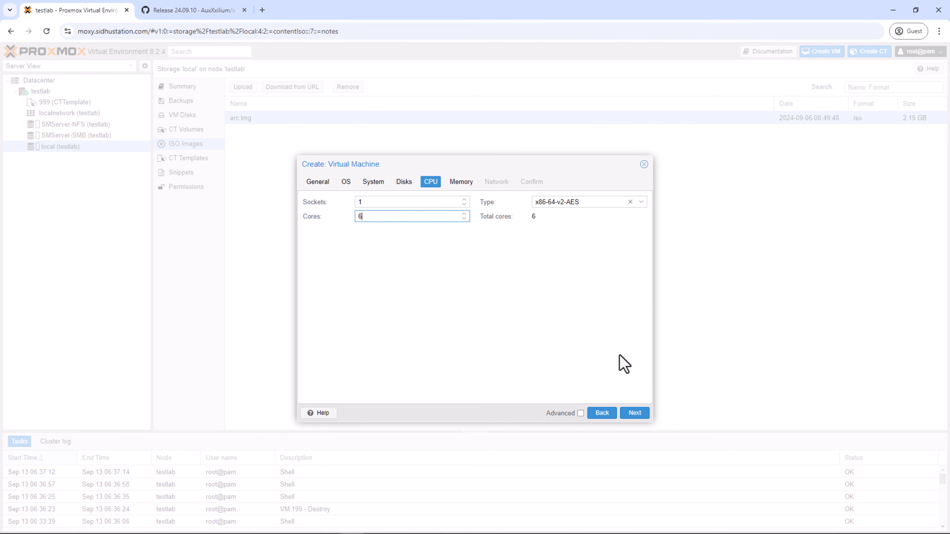
left_click(636, 413)
- Set the memory to 8192 MiB and finish creating the virtual machine with the default network settings
double_click(428, 202)
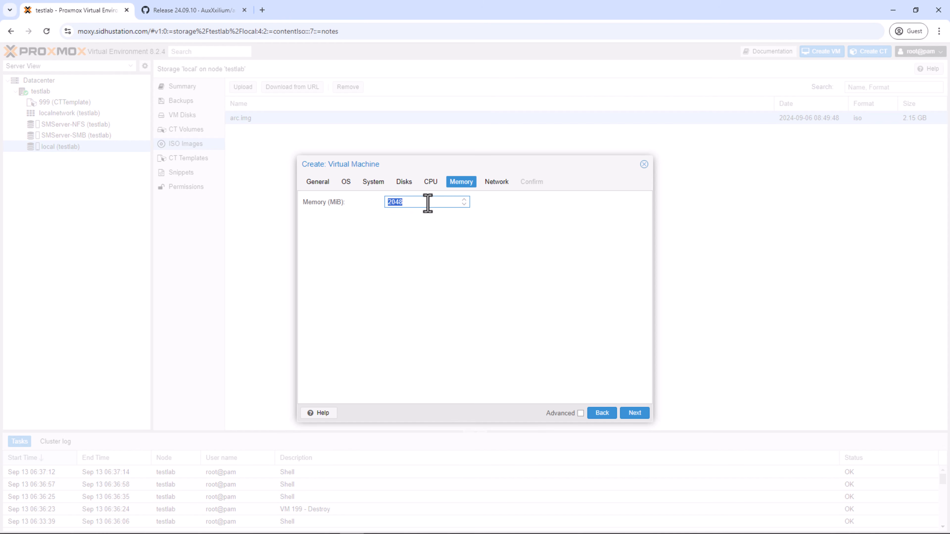
type("9")
key("BackSpace")
type("8192")
left_click(632, 415)
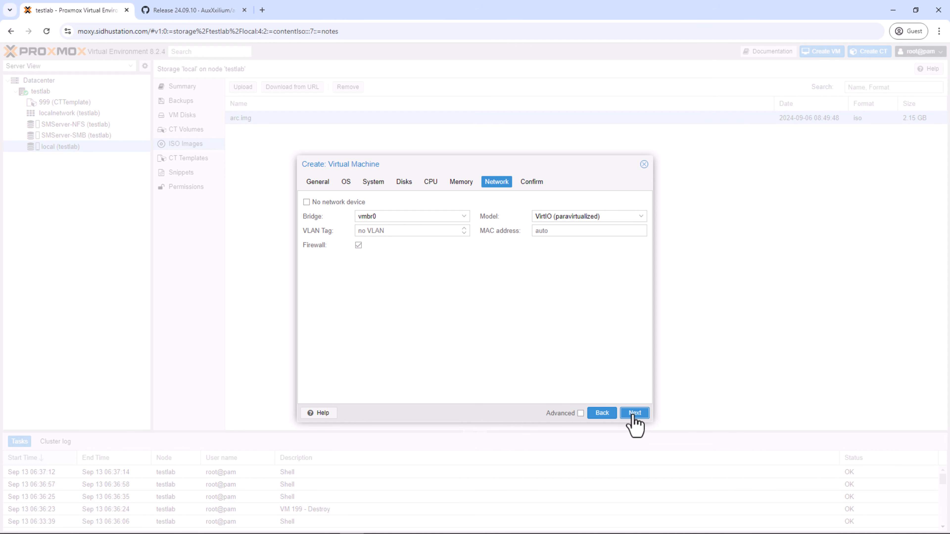
left_click(633, 415)
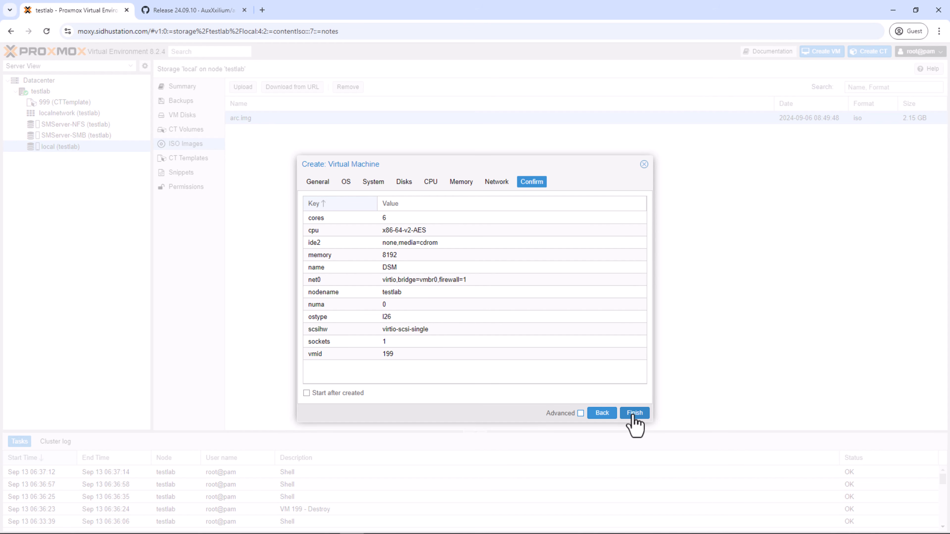
left_click(634, 413)
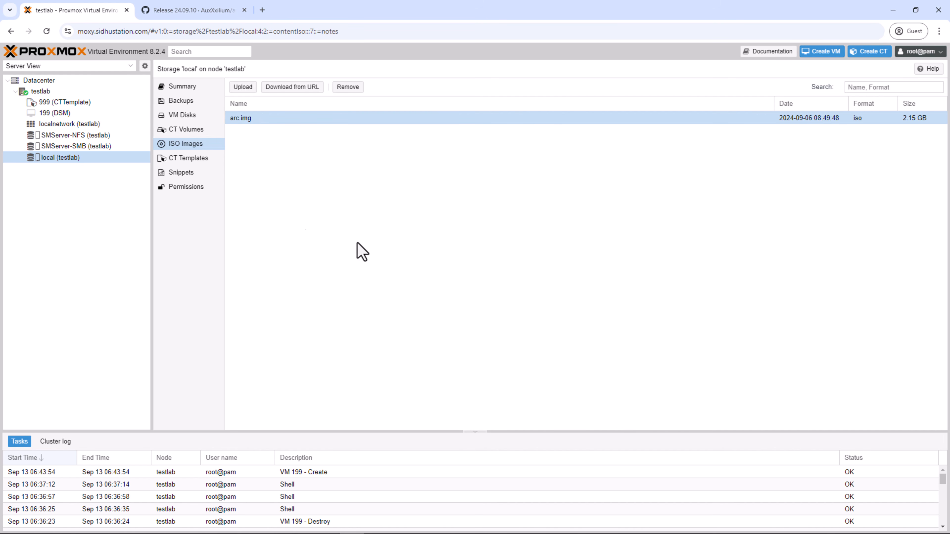
- Look up the path of the local directory storage in the Datacenter's storage list
left_click(53, 80)
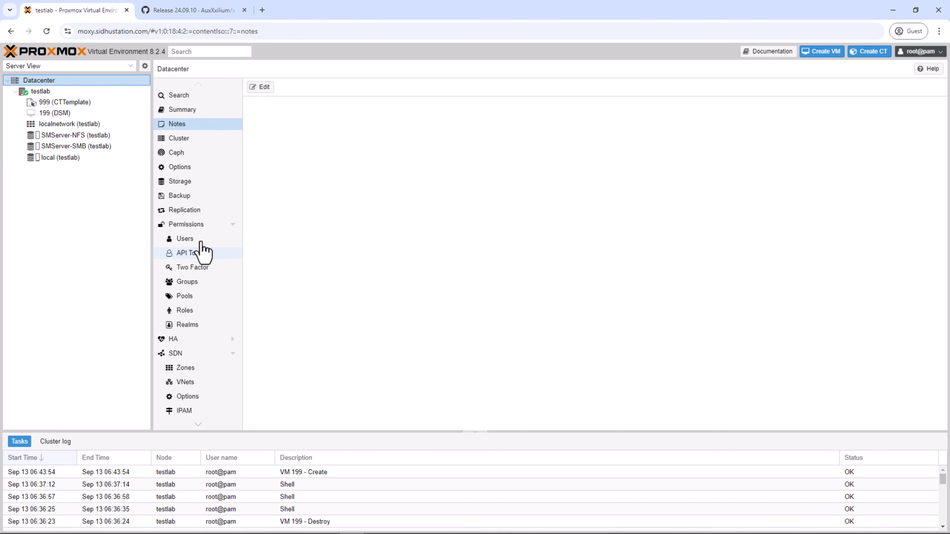
left_click(182, 182)
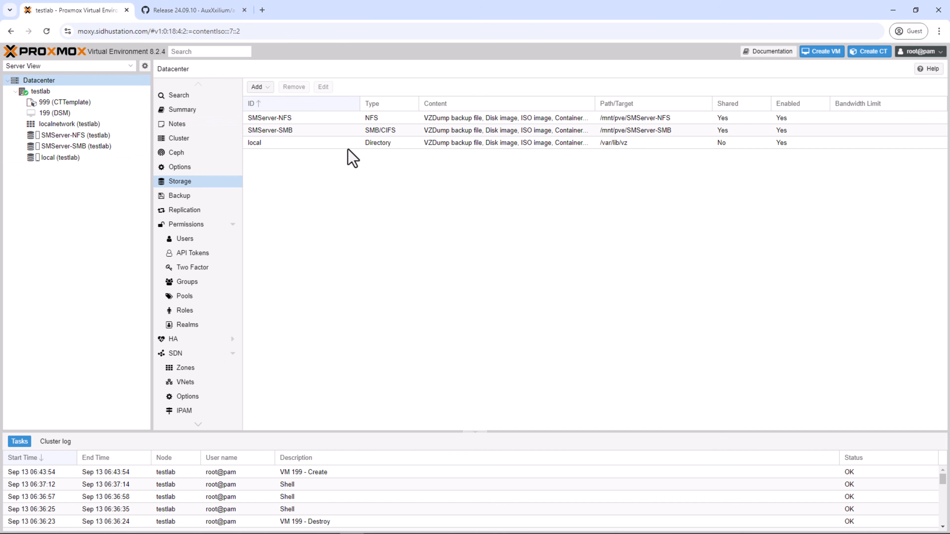
left_click(601, 146)
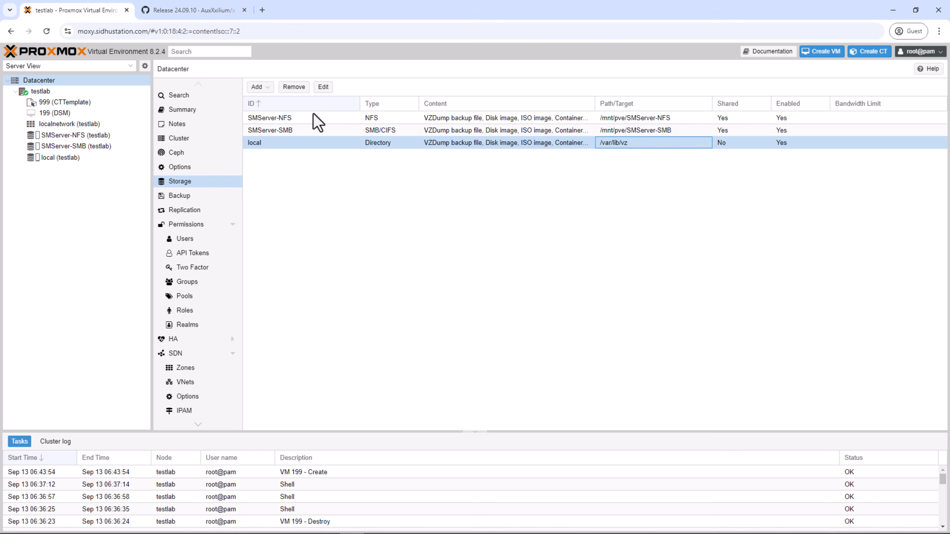
- In the testlab node's shell, change to the /var/lib/vz directory and list its contents
left_click(42, 94)
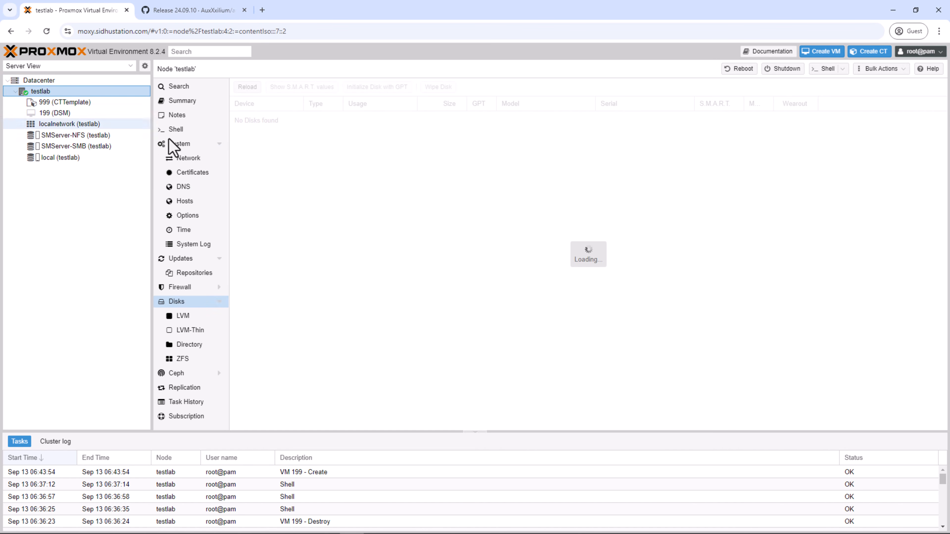
left_click(179, 130)
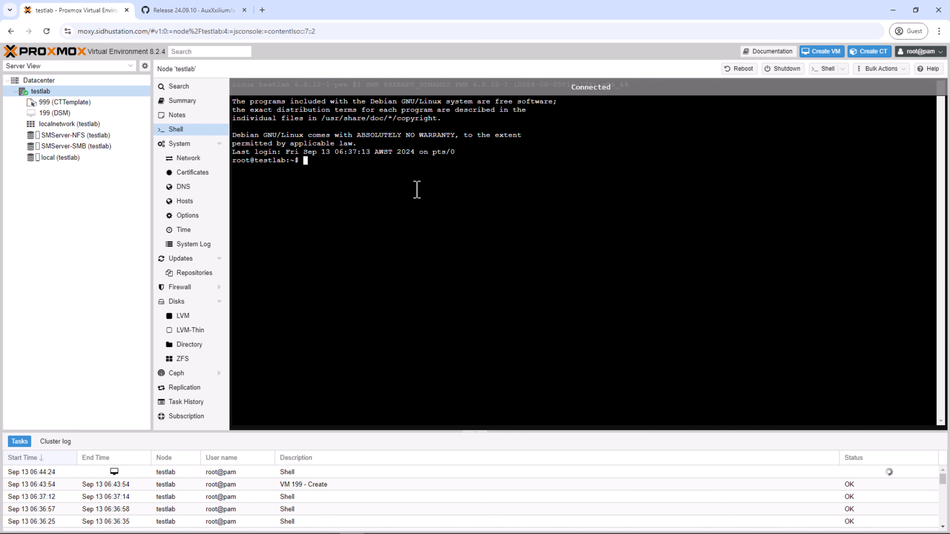
type("cd /va")
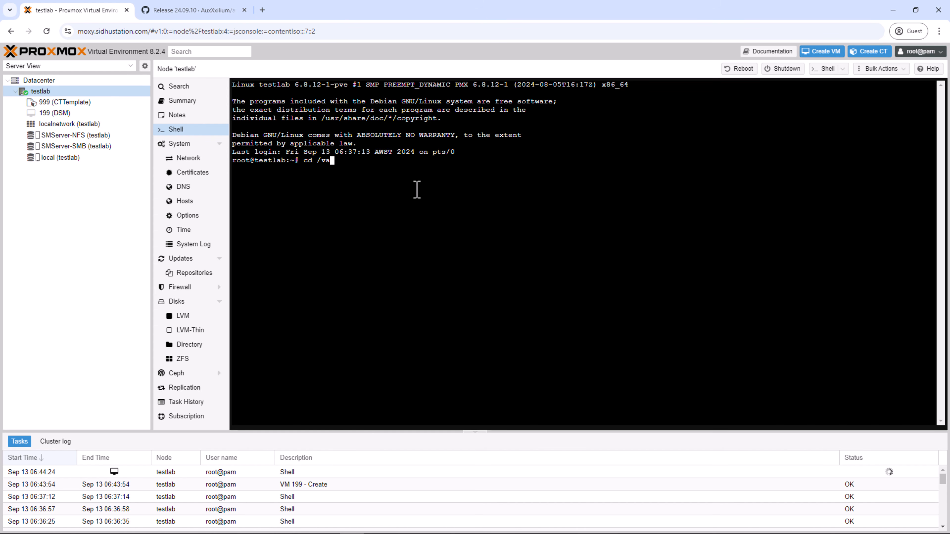
type("r/lib/vz")
key("Return")
type("ls")
key("Return")
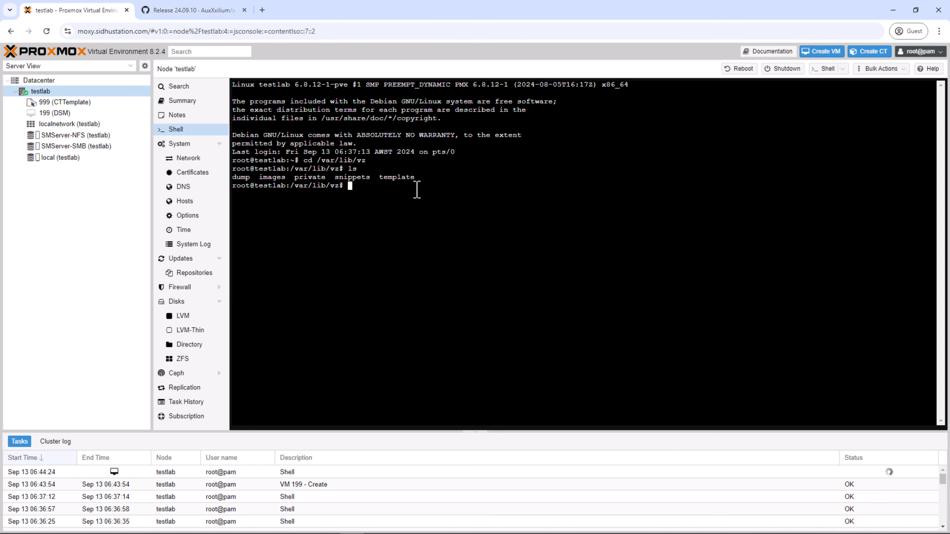
- Change to the template/iso directory in the shell, listing the contents of the template and iso directories along the way
type("cd template")
key("Return")
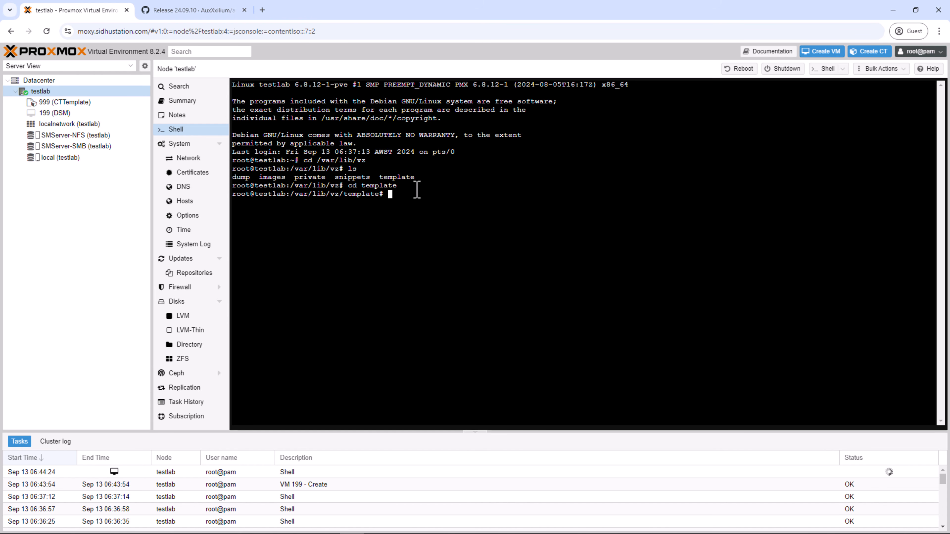
type("ls")
key("Return")
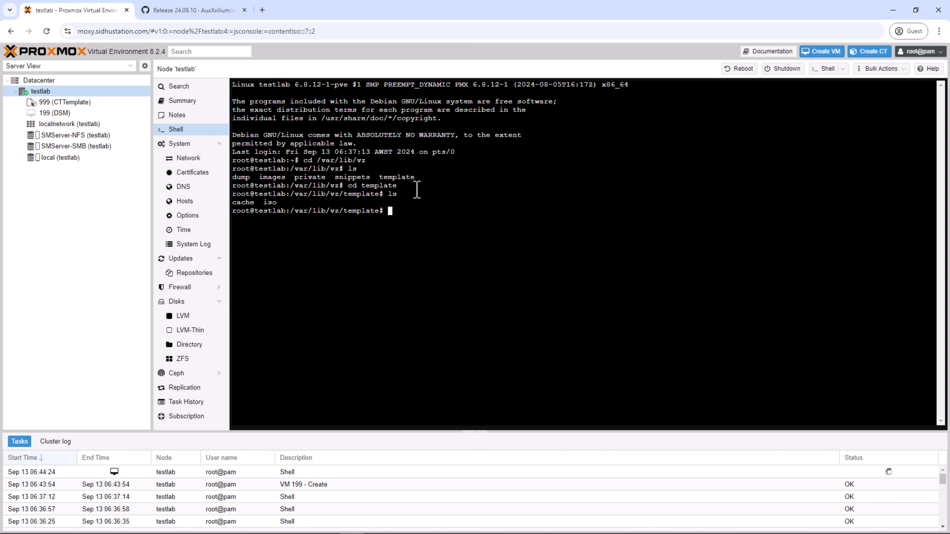
type("cd iso")
key("Return")
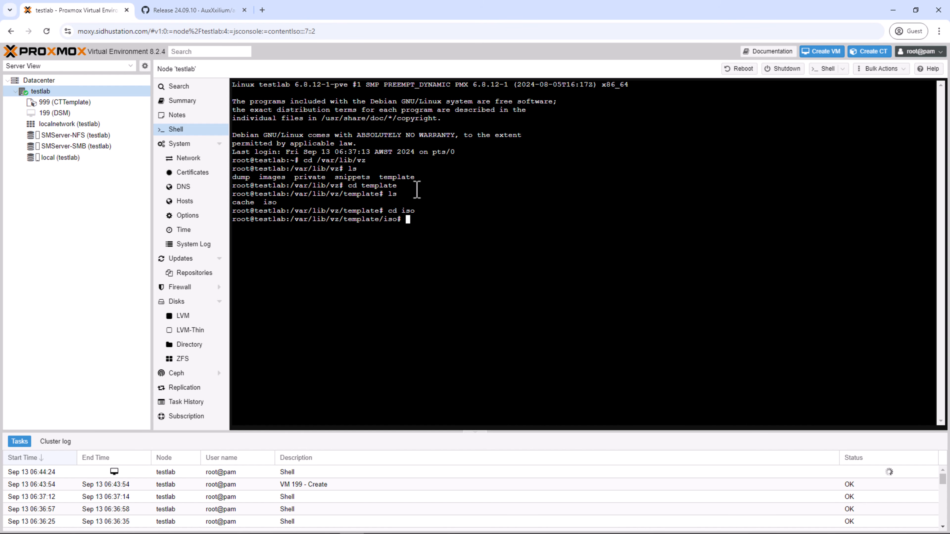
type("ls")
key("Return")
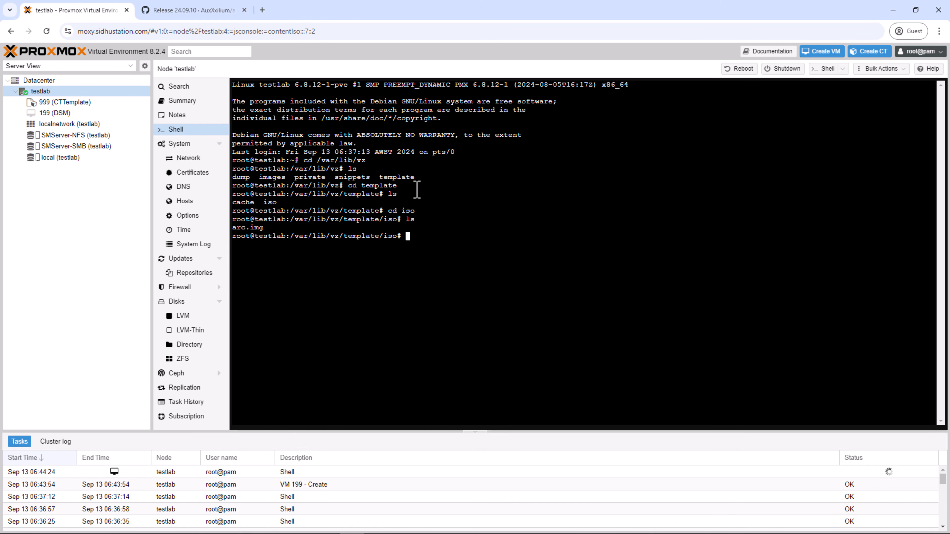
- Import arc.img as a disk for VM 199 into the local storage with qm disk import
type("qm disk import 199 arc")
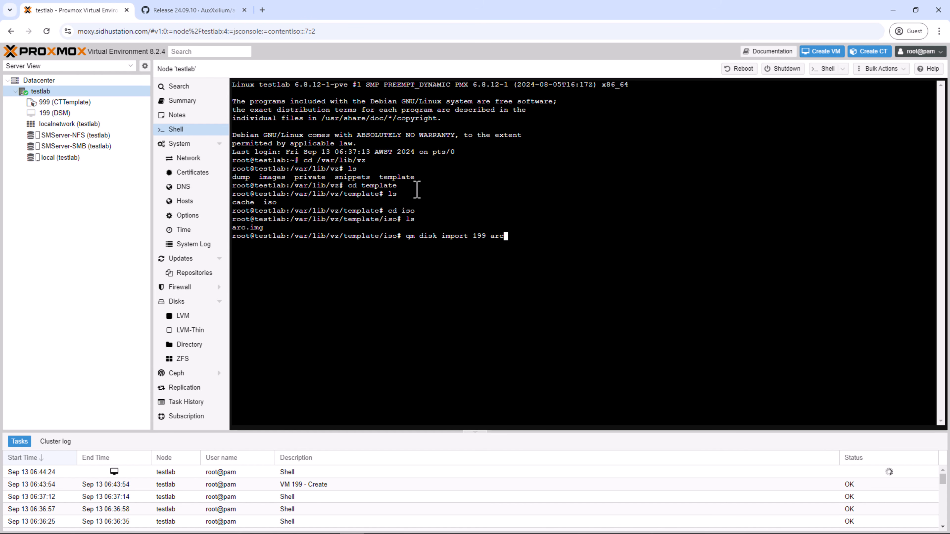
type(".img local")
key("Return")
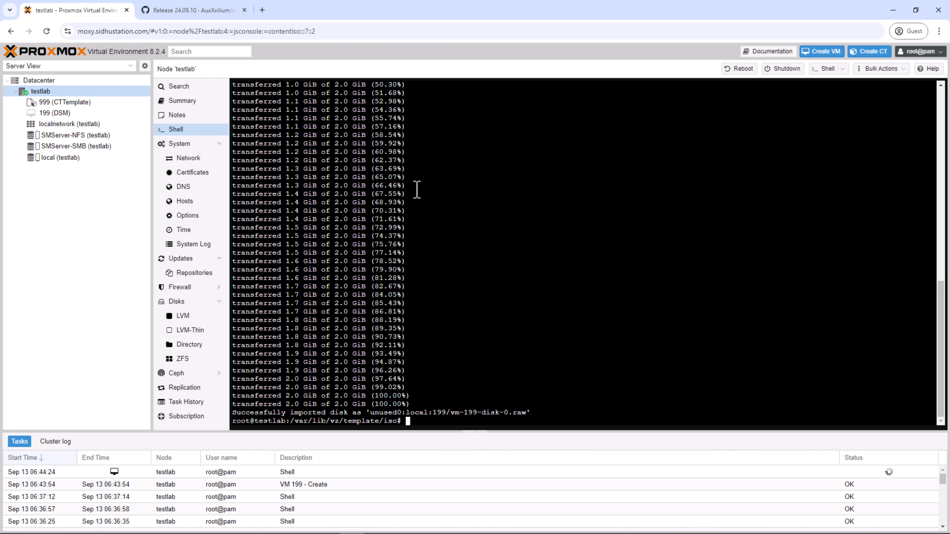
- Attach VM 199's unused disk as SATA device 0 with the cache set to Write back
left_click(57, 113)
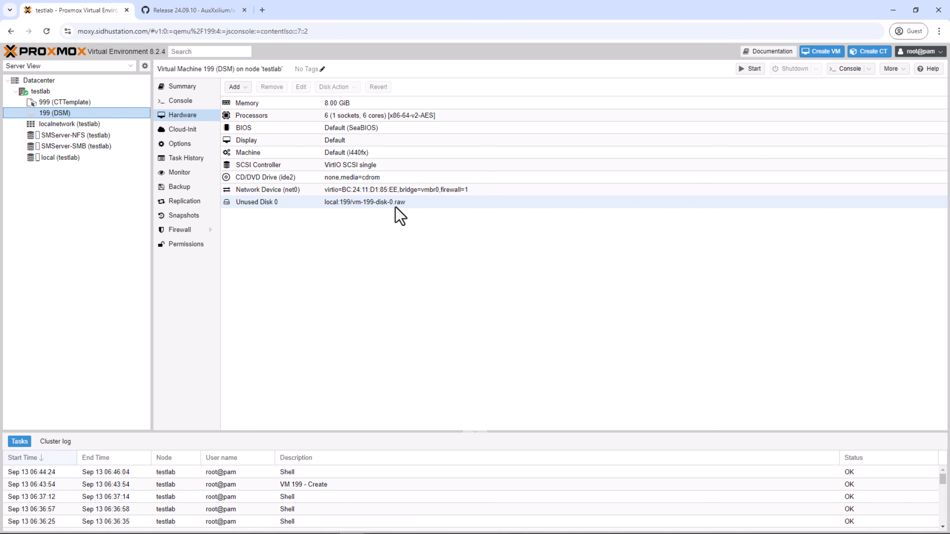
left_click(308, 206)
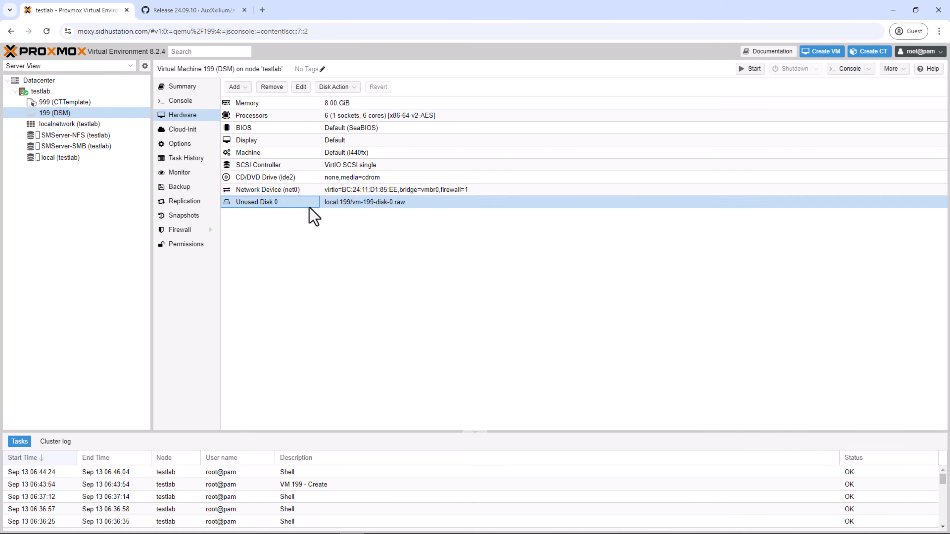
left_click(301, 88)
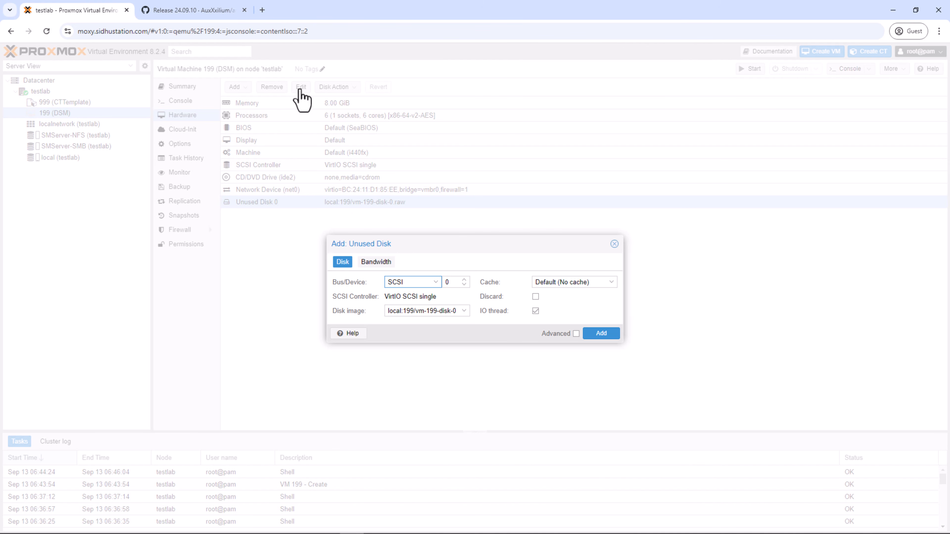
left_click(437, 287)
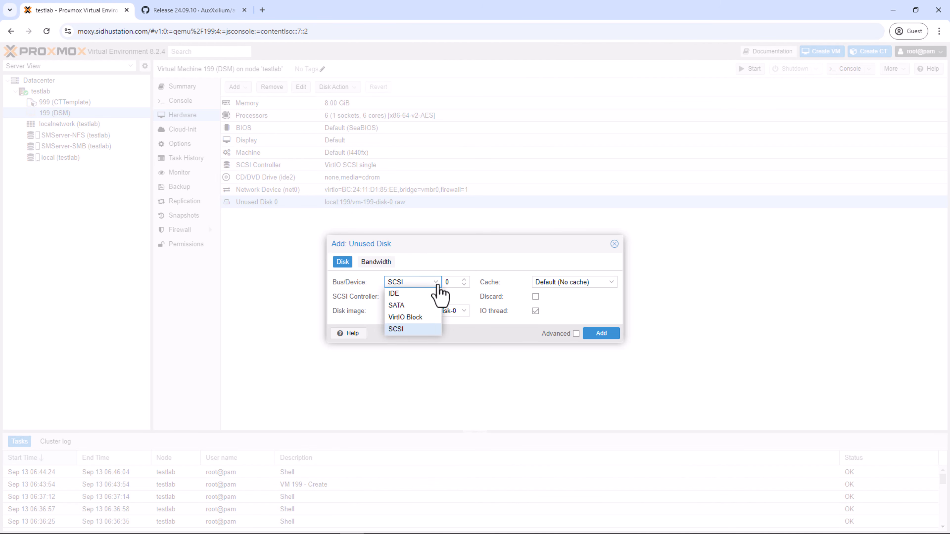
left_click(415, 305)
left_click(610, 296)
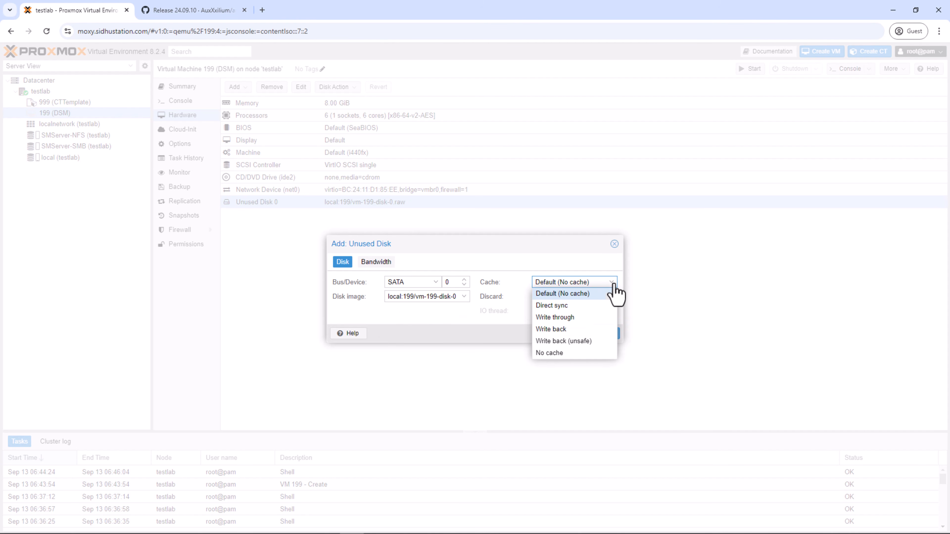
left_click(572, 329)
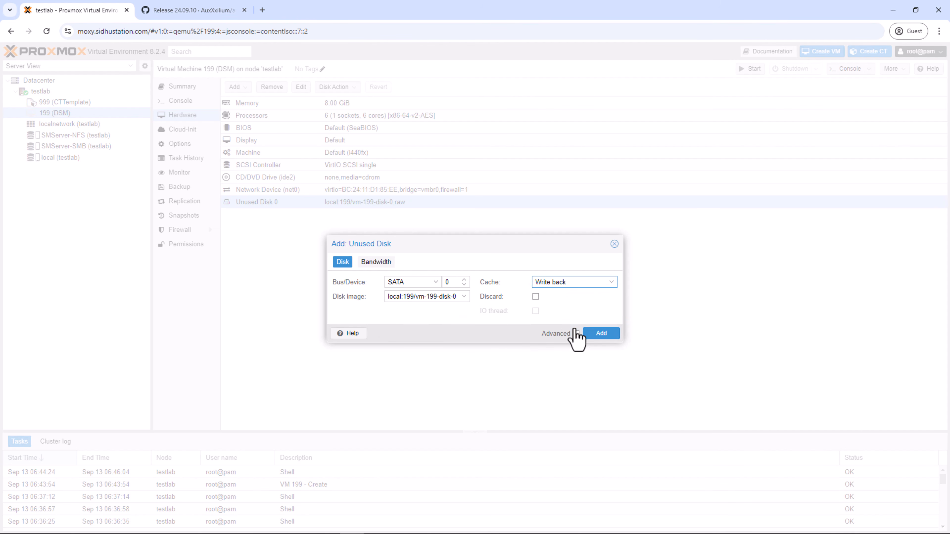
left_click(601, 334)
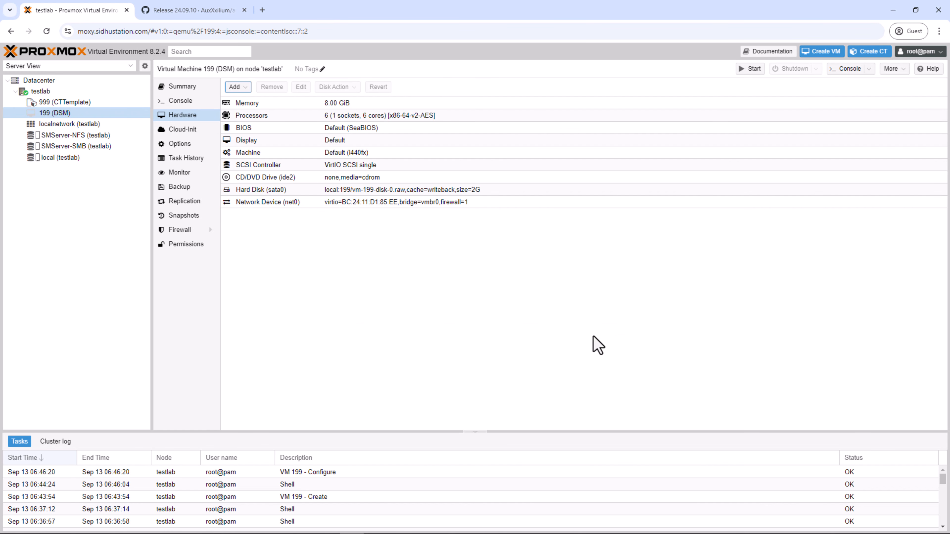
left_click(291, 191)
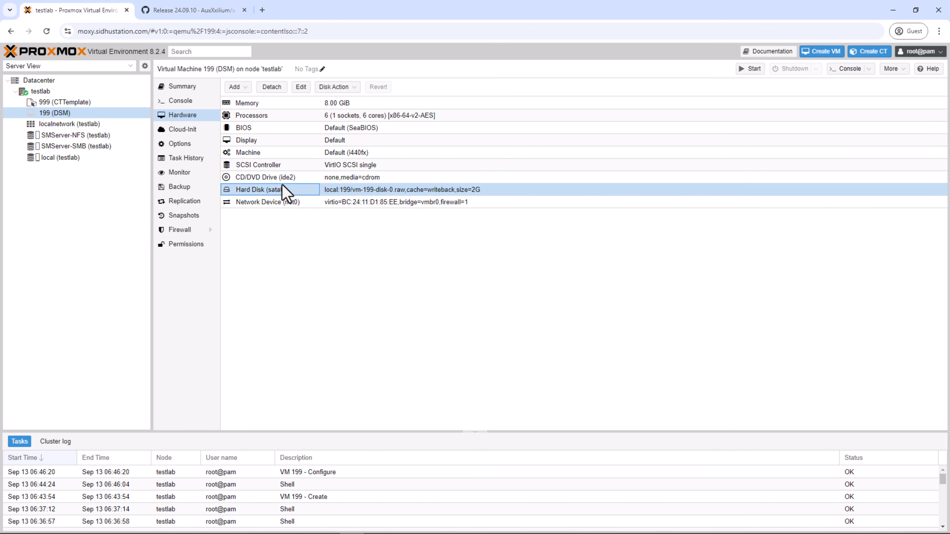
- Examine the testlab node's physical disks, checking the /dev/sdb and /dev/sdc hard disks
left_click(46, 93)
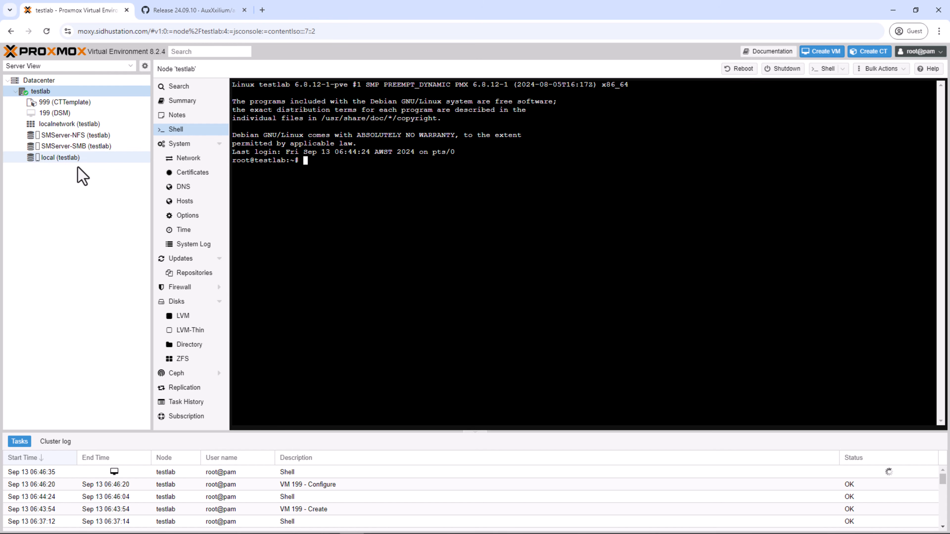
left_click(183, 302)
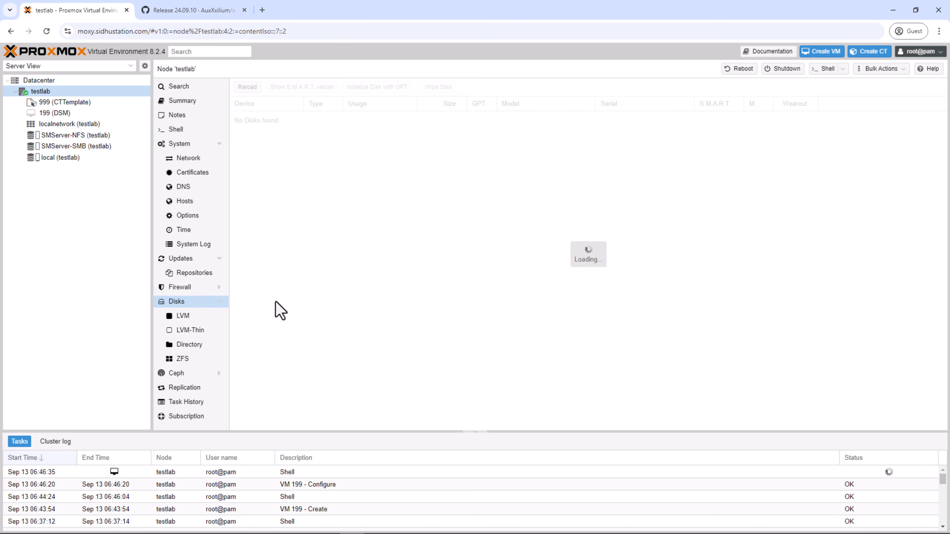
left_click(276, 167)
left_click(277, 177)
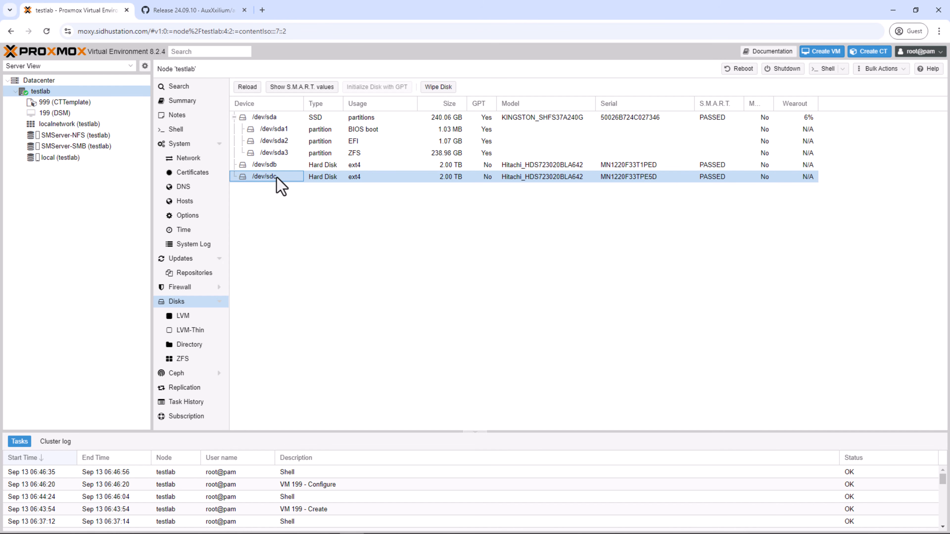
- List the disk identifiers in the testlab node's shell with ls -l /dev/disk/by-id/
left_click(182, 131)
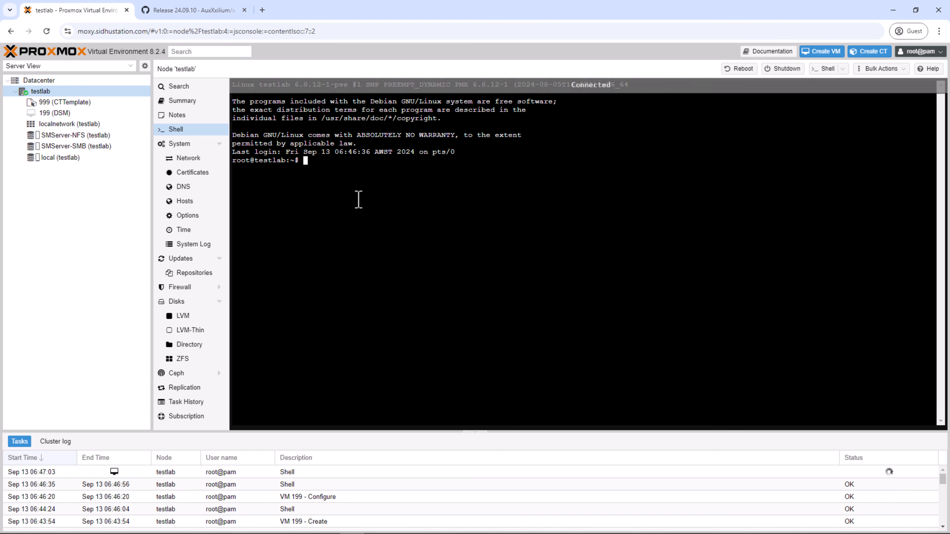
type("ls -l /dev/disk/by-")
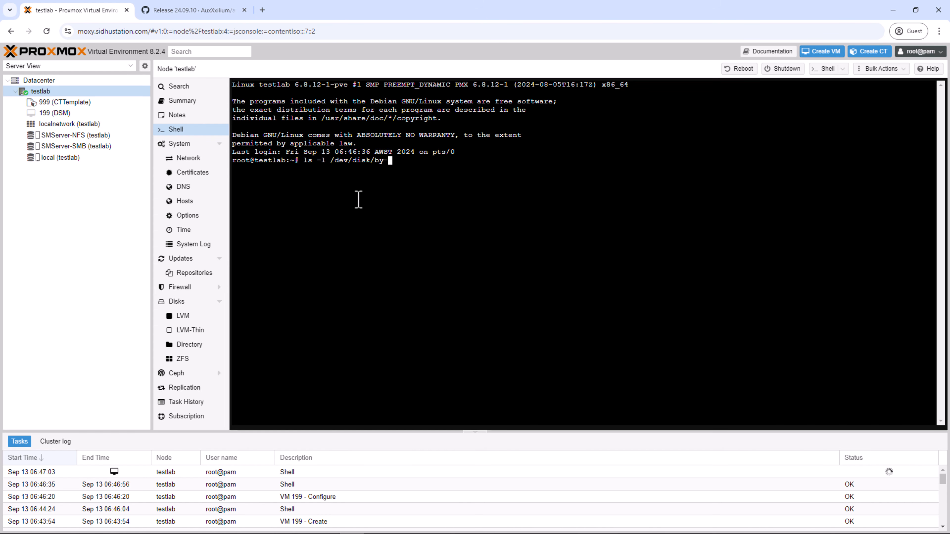
type("id")
type("/")
key("Return")
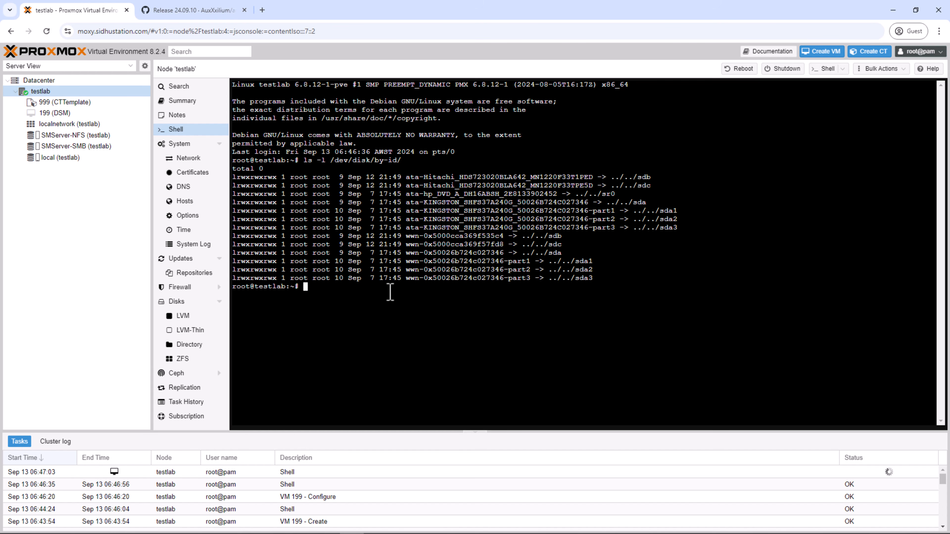
- Pass the sdb Hitachi disk through to VM 199 as sata1 with qm set, using /dev/disk/by-id/ata-Hitachi_HDS723020BLA642_MN1220F33T1PED
type("qm set 199 -sata1 /dev/dis")
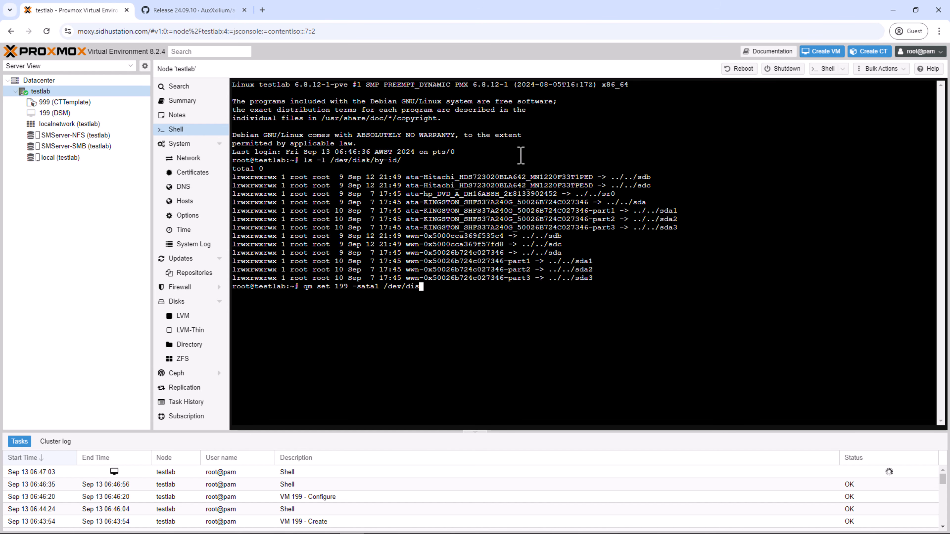
type("k/by-id/")
left_click_drag(594, 177, 405, 178)
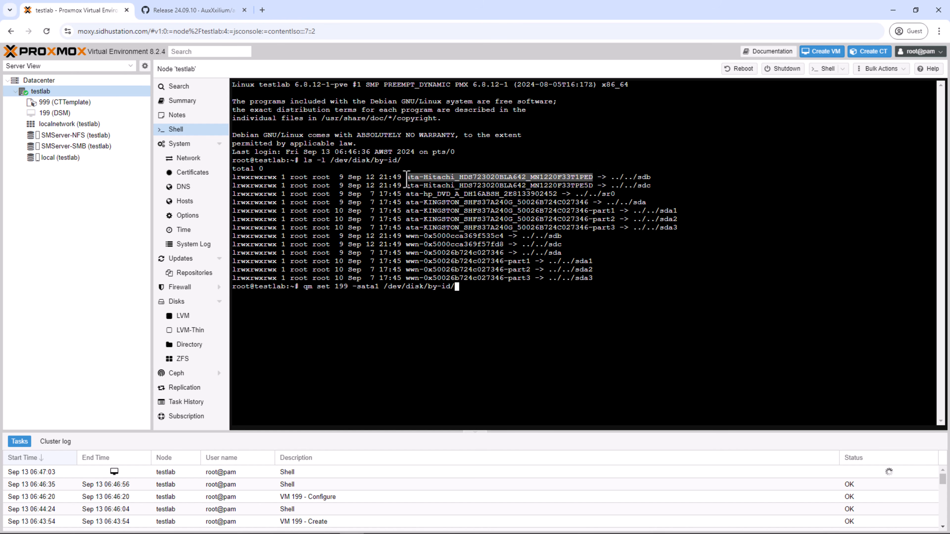
right_click(407, 177)
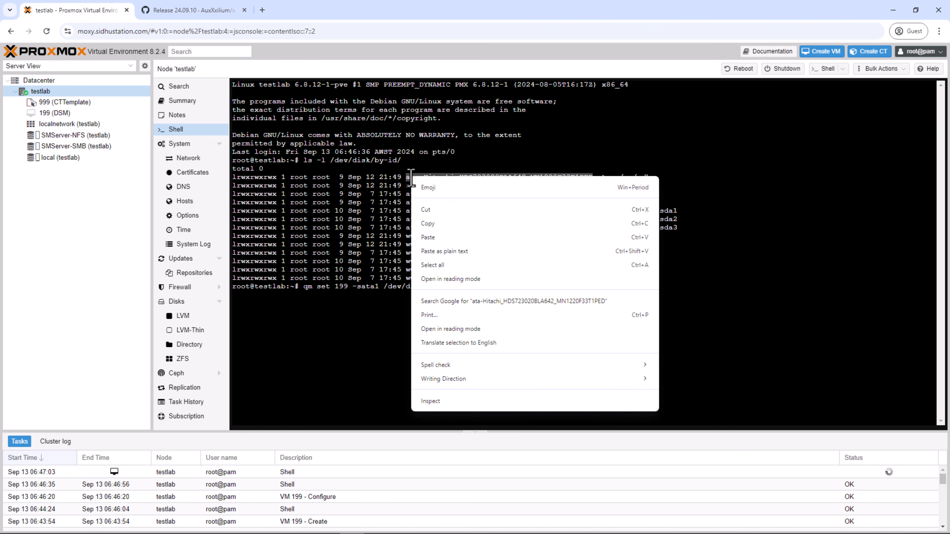
left_click(434, 224)
left_click(476, 282)
right_click(476, 286)
left_click(504, 382)
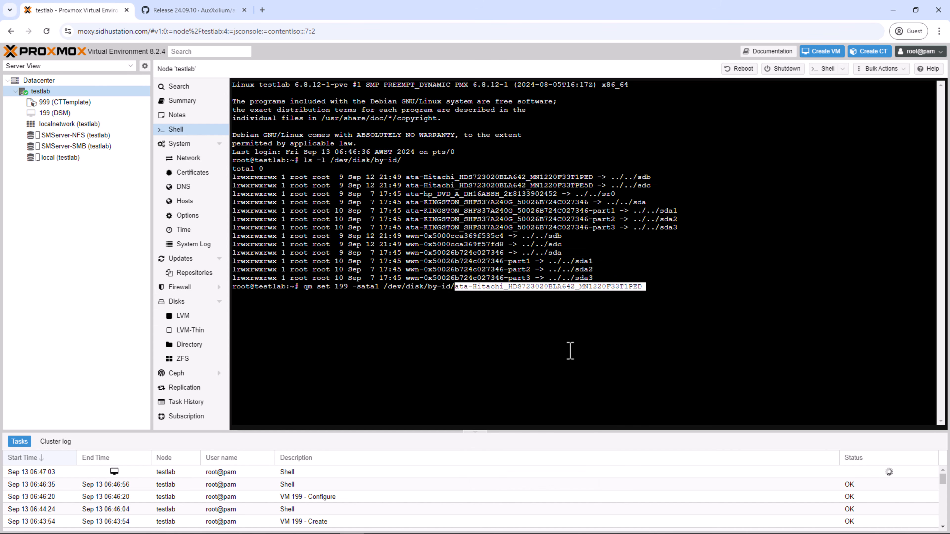
key("Return")
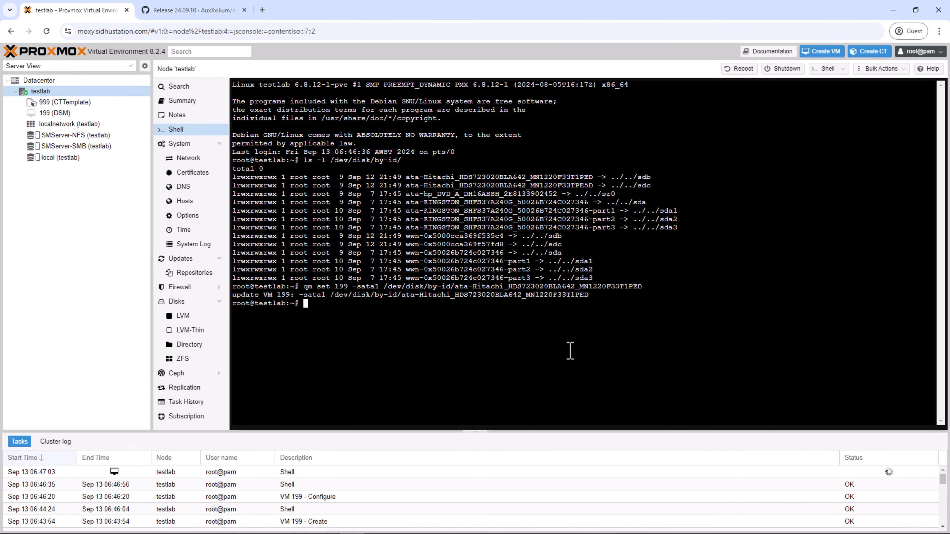
- Reuse the qm set command to attach the sdc Hitachi disk to VM 199 as sata2, using /dev/disk/by-id/ata-Hitachi_HDS723020BLA642_MN1220F33TPE5D
key("Up")
key("BackSpace")
key("BackSpace")
key("BackSpace")
key("BackSpace")
key("BackSpace")
key("BackSpace")
key("BackSpace")
key("BackSpace")
key("BackSpace")
key("BackSpace")
key("BackSpace")
key("BackSpace")
key("BackSpace")
key("BackSpace")
key("BackSpace")
key("BackSpace")
key("BackSpace")
key("BackSpace")
key("BackSpace")
key("BackSpace")
key("BackSpace")
key("BackSpace")
key("BackSpace")
key("BackSpace")
key("BackSpace")
key("BackSpace")
key("BackSpace")
key("BackSpace")
key("BackSpace")
key("BackSpace")
key("BackSpace")
key("BackSpace")
key("BackSpace")
key("BackSpace")
key("BackSpace")
key("BackSpace")
key("BackSpace")
key("BackSpace")
key("BackSpace")
key("Left")
key("Left")
key("Left")
key("Left")
key("Left")
key("Left")
key("Left")
key("Left")
key("Left")
key("Left")
key("Left")
key("Left")
key("Left")
key("Left")
key("Left")
key("Left")
key("Left")
key("Left")
key("Right")
key("Right")
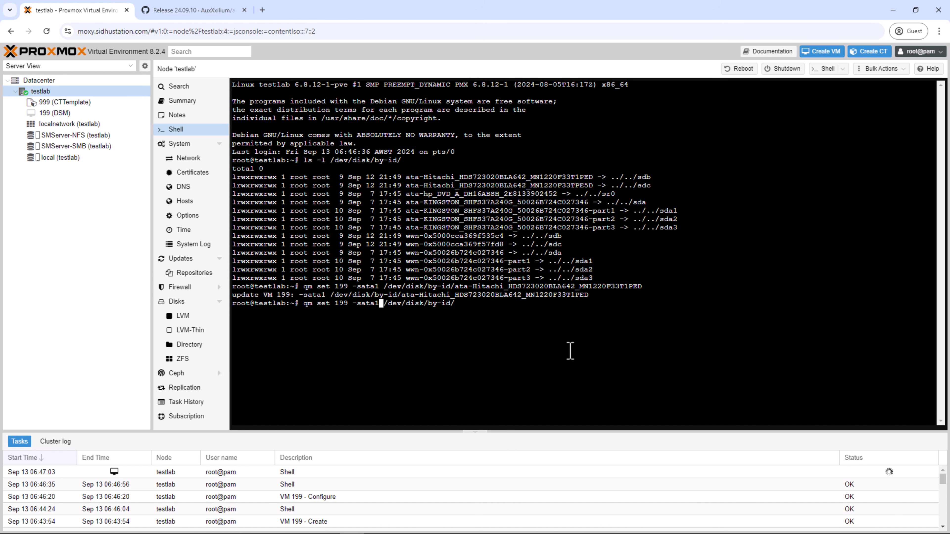
key("BackSpace")
type("2")
key("Right")
key("Right")
key("Right")
key("Right")
key("Right")
key("Right")
key("Right")
key("Right")
key("Right")
key("Right")
key("Right")
key("Right")
key("Right")
key("Right")
key("Right")
key("Right")
key("Right")
left_click_drag(593, 185, 406, 185)
right_click(406, 186)
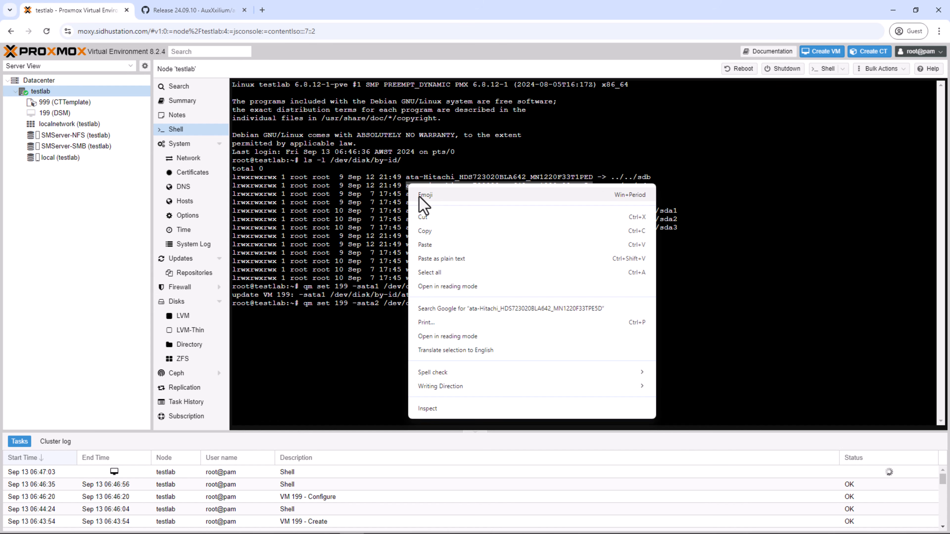
left_click(434, 232)
right_click(492, 303)
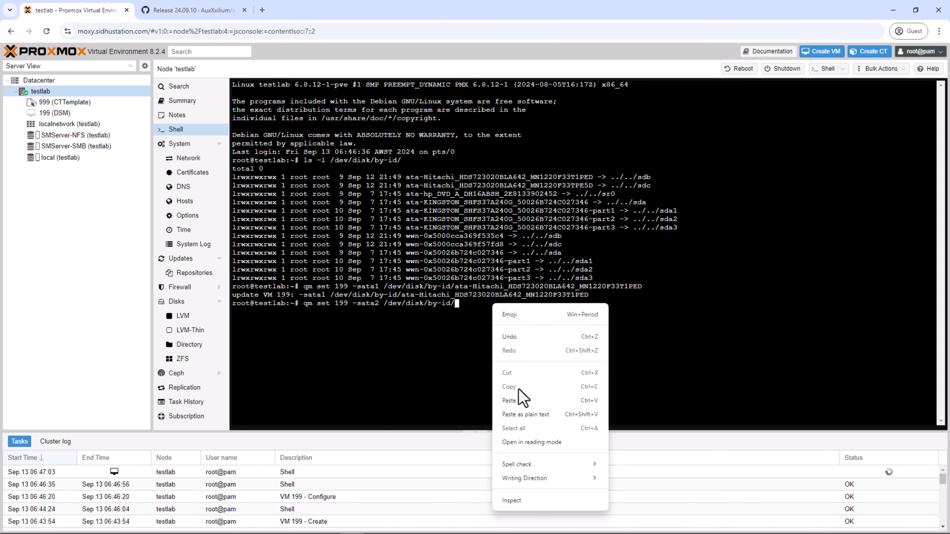
left_click(519, 400)
key("Return")
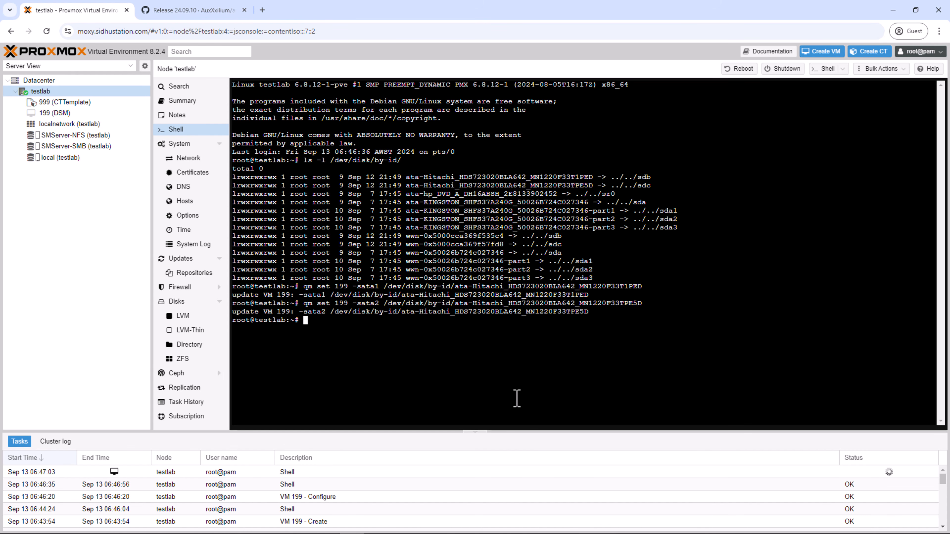
- Check the sata1 and sata2 hard disks in the DSM virtual machine's hardware list
left_click(45, 114)
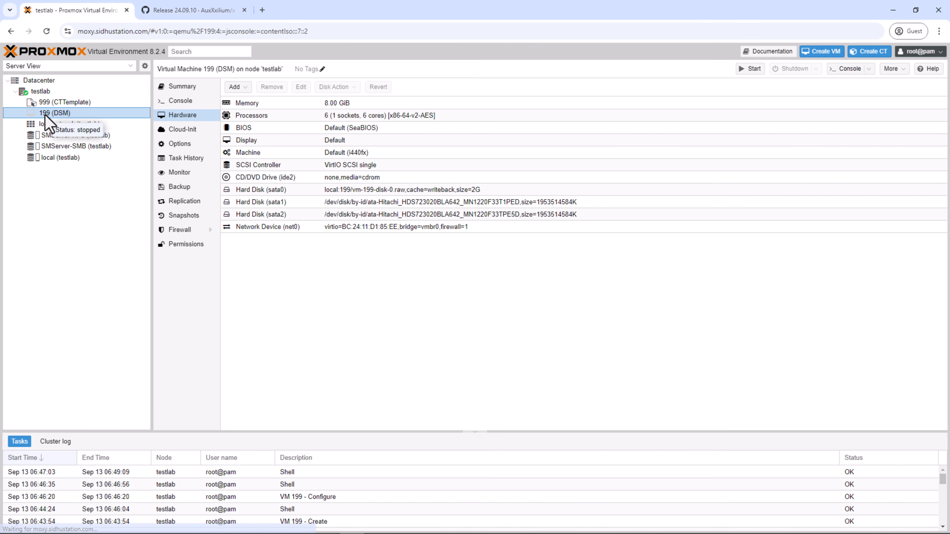
left_click(283, 202)
left_click(287, 216)
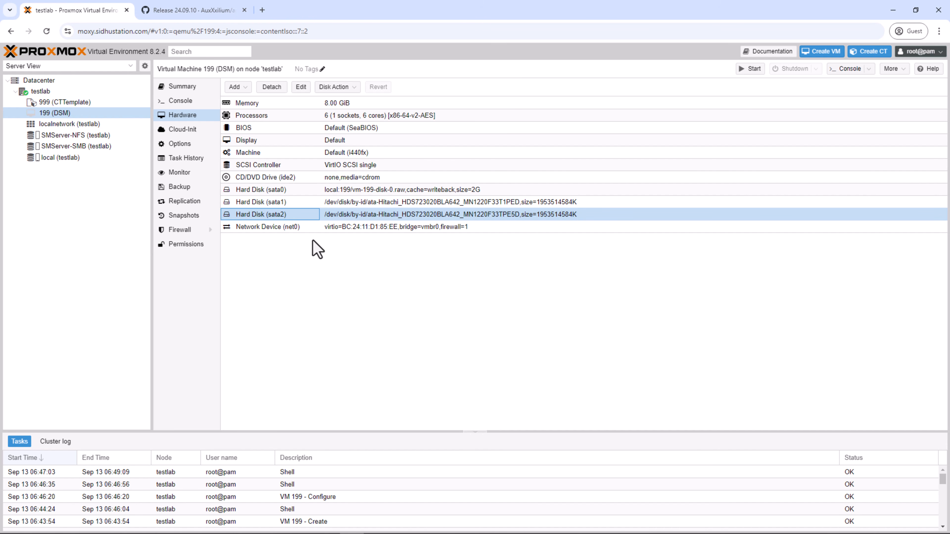
- Edit the DSM virtual machine's boot order so only sata0 is enabled, with ide2 and net0 disabled, and move sata0 to first place
left_click(190, 149)
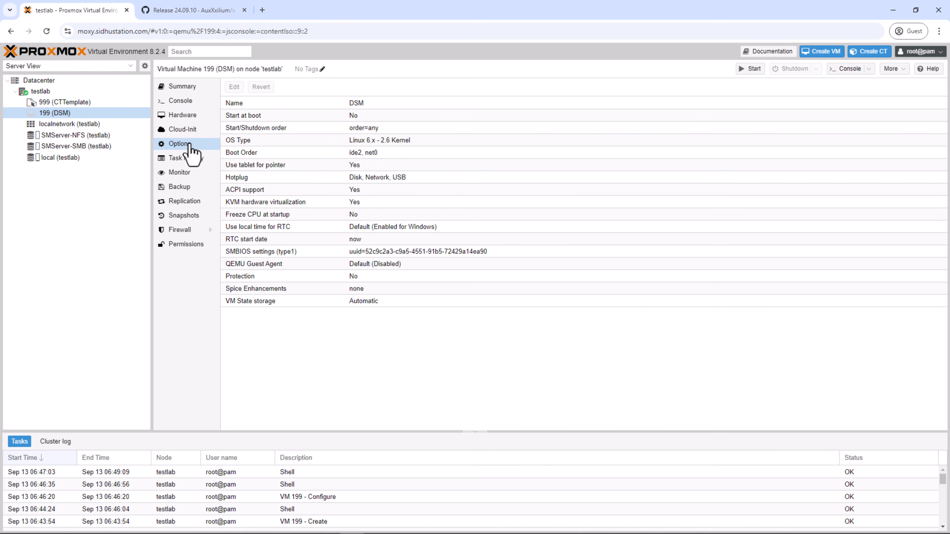
left_click(236, 153)
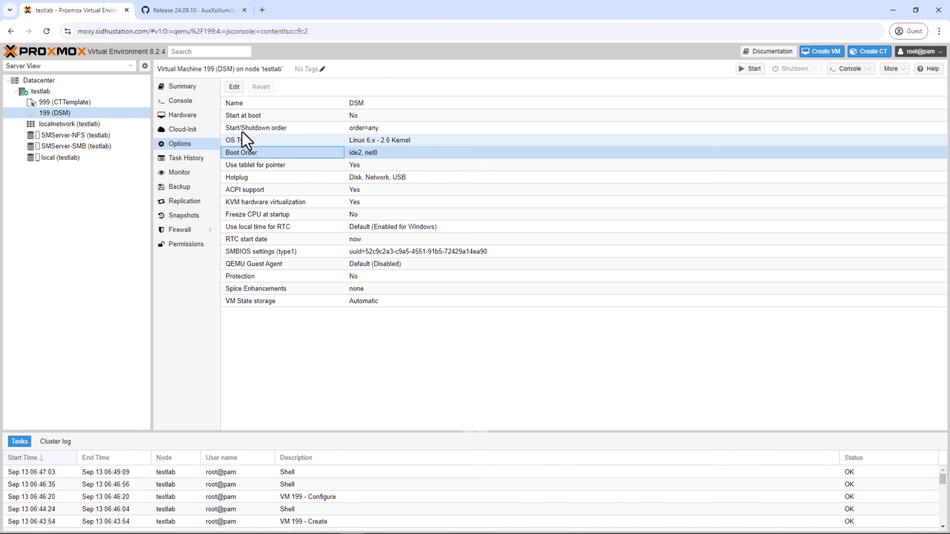
left_click(235, 89)
left_click(376, 273)
left_click(376, 261)
left_click(378, 286)
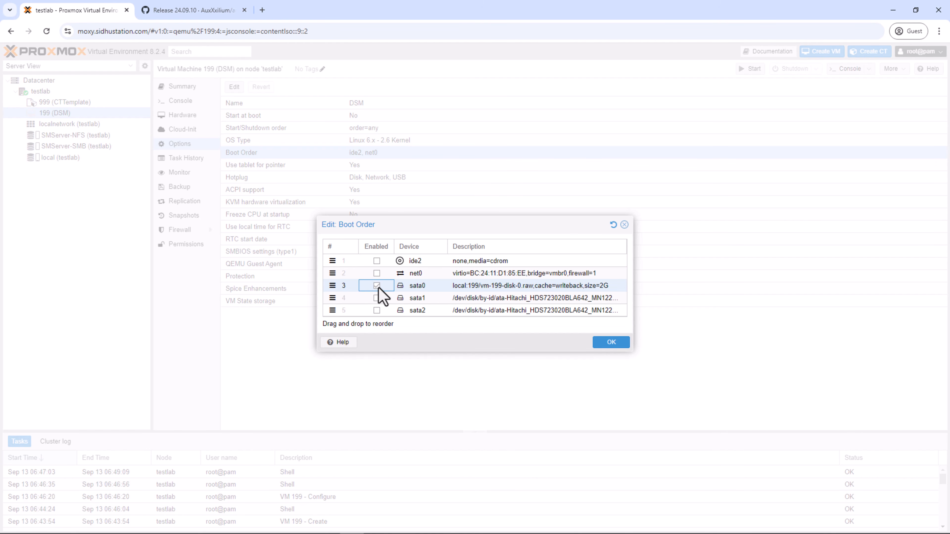
left_click_drag(332, 285, 330, 259)
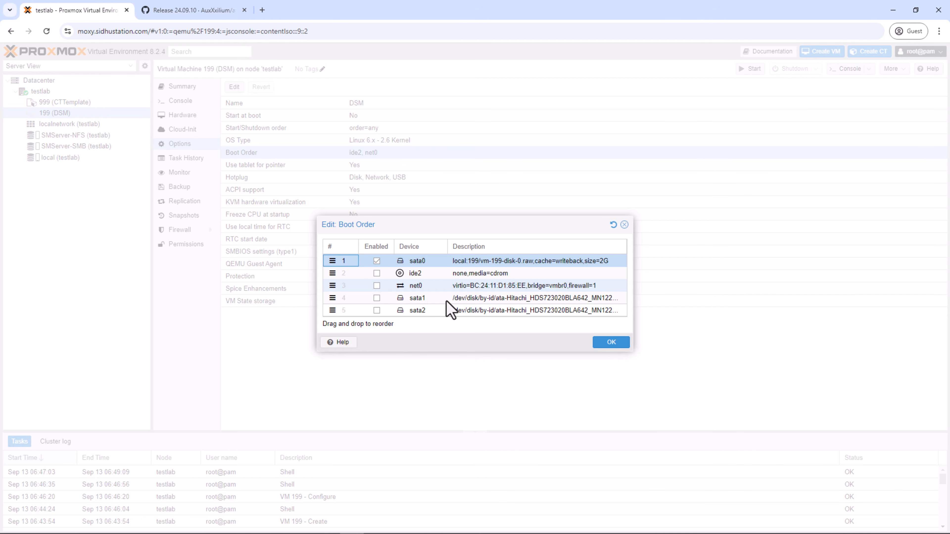
left_click(610, 343)
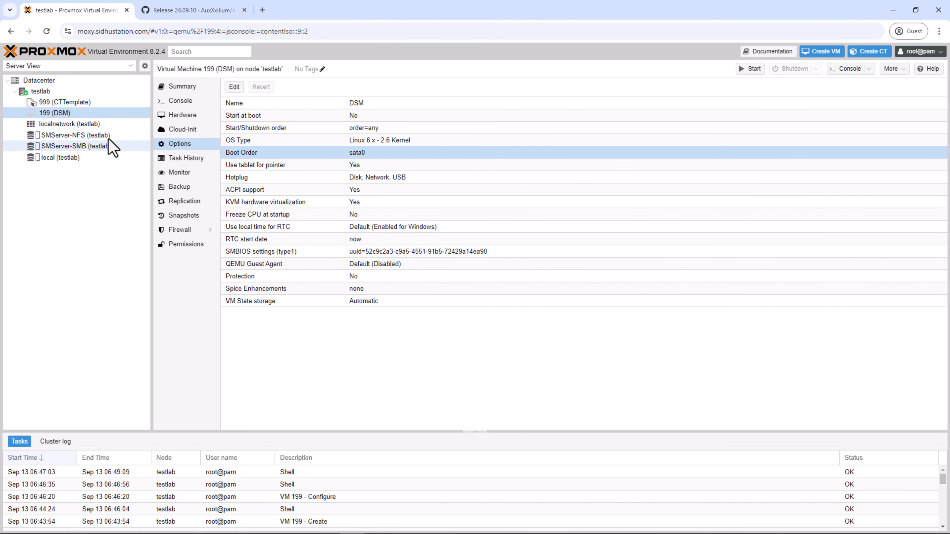
- Start the DSM virtual machine from its console and show the loader options in the Arc menu
left_click(186, 106)
left_click(579, 273)
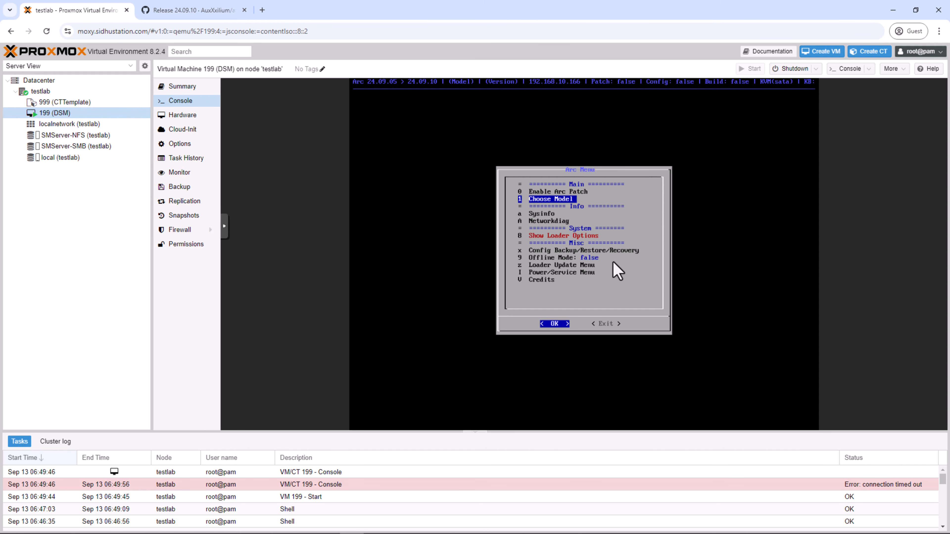
key("Down")
key("Down")
key("Down")
key("Down")
key("Down")
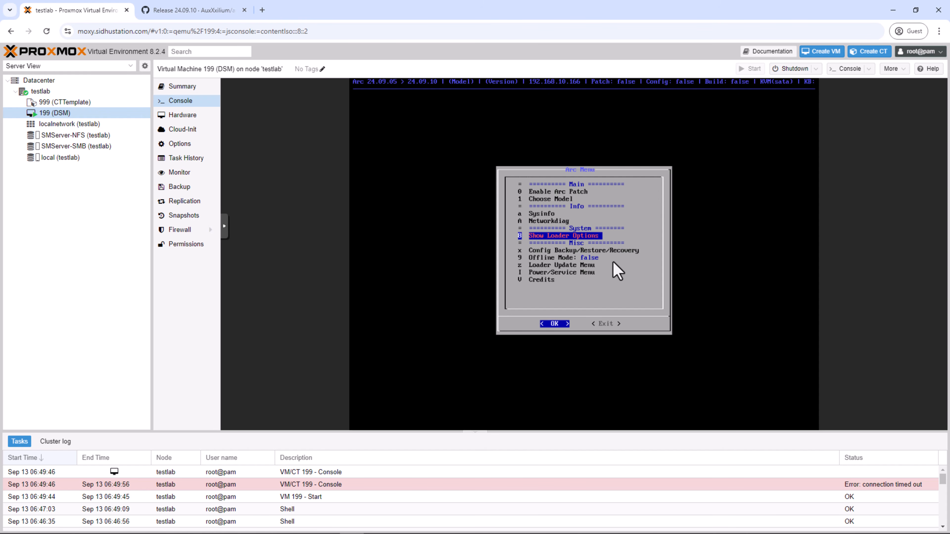
key("Return")
- Choose the us keymap for the loader
key("Down")
key("Down")
key("Down")
key("Down")
key("Down")
key("Down")
key("Down")
key("Down")
key("Down")
key("Down")
key("Down")
key("Down")
key("Down")
key("Down")
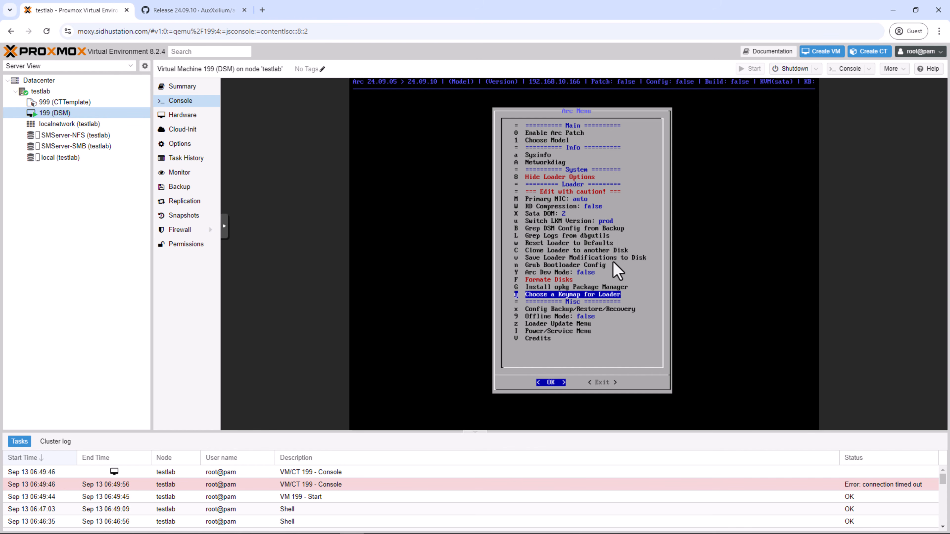
key("Return")
key("Down")
key("Down")
key("Down")
key("Down")
key("Down")
key("Down")
key("Down")
key("Return")
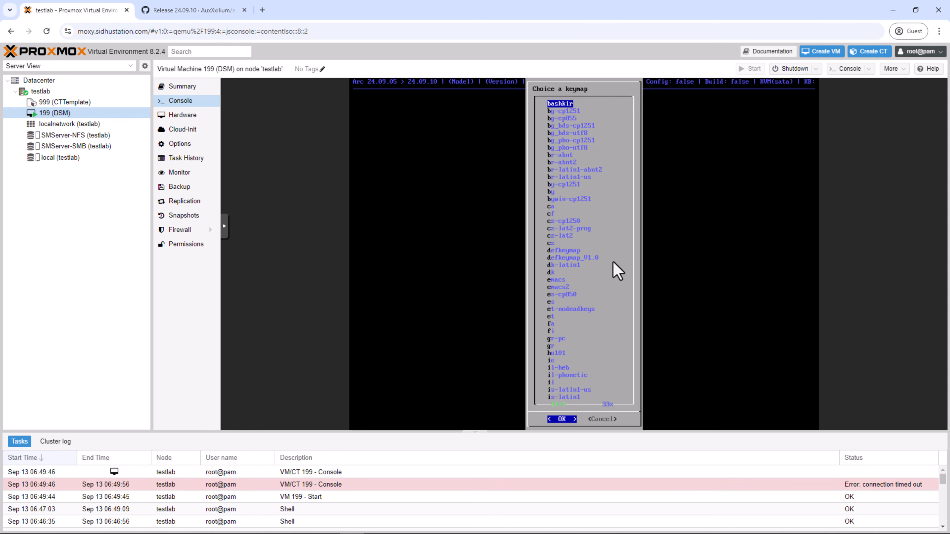
key("Down")
key("Down")
key("Down")
key("Down")
key("Down")
key("Down")
key("Down")
key("Down")
key("Down")
key("Down")
key("Down")
key("Down")
key("Down")
key("Down")
key("Down")
key("Down")
key("Down")
key("Down")
key("Down")
key("Down")
key("Down")
key("Down")
key("Down")
key("Down")
key("Down")
key("Down")
key("Down")
key("Down")
key("Down")
key("Down")
key("Down")
key("Down")
key("Down")
key("Down")
key("Down")
key("Down")
key("Down")
key("Down")
key("Down")
key("Down")
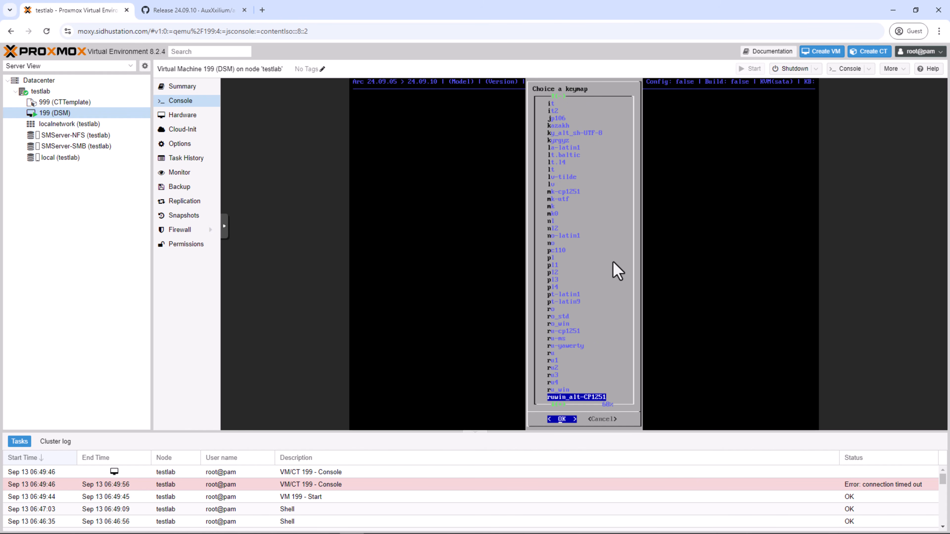
key("Down")
key("Down")
key("Down")
key("Down")
key("Down")
key("Down")
key("Down")
key("Down")
key("Down")
key("Down")
key("Down")
key("Down")
key("Down")
key("Down")
key("Down")
key("Down")
key("Down")
key("Down")
key("Down")
key("Down")
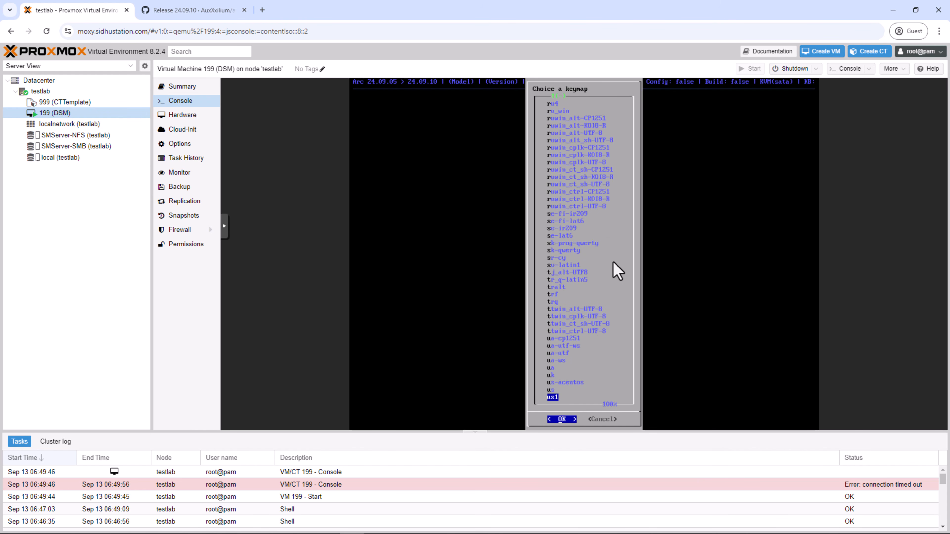
key("Up")
key("Return")
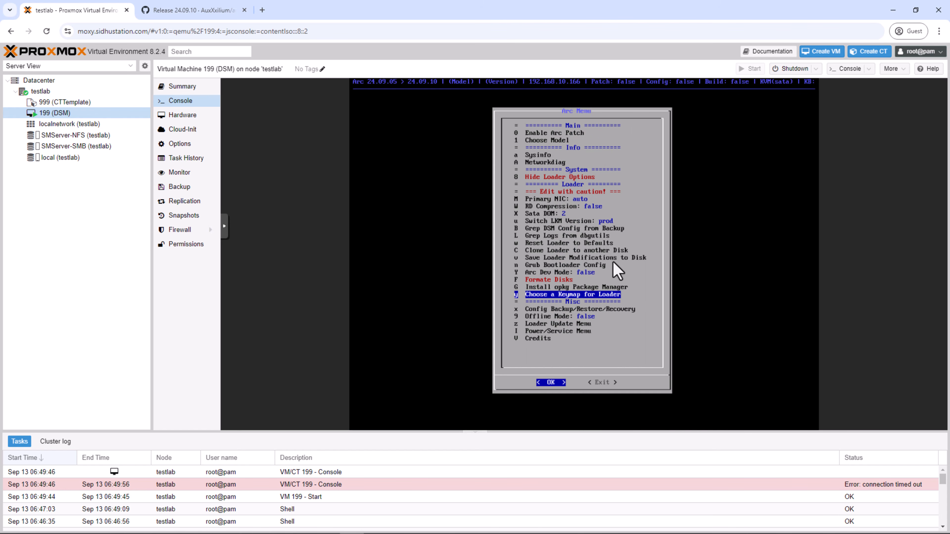
- Hide the loader options in the Arc menu again
key("Up")
key("Up")
key("Up")
key("Up")
key("Up")
key("Up")
key("Up")
key("Up")
key("Up")
key("Up")
key("Up")
key("Up")
key("Up")
key("Up")
key("Up")
key("Up")
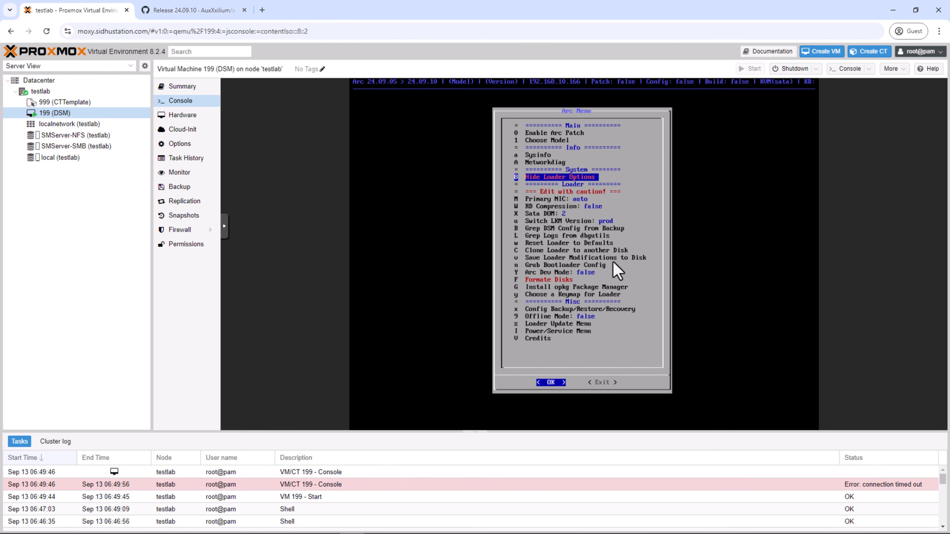
key("Return")
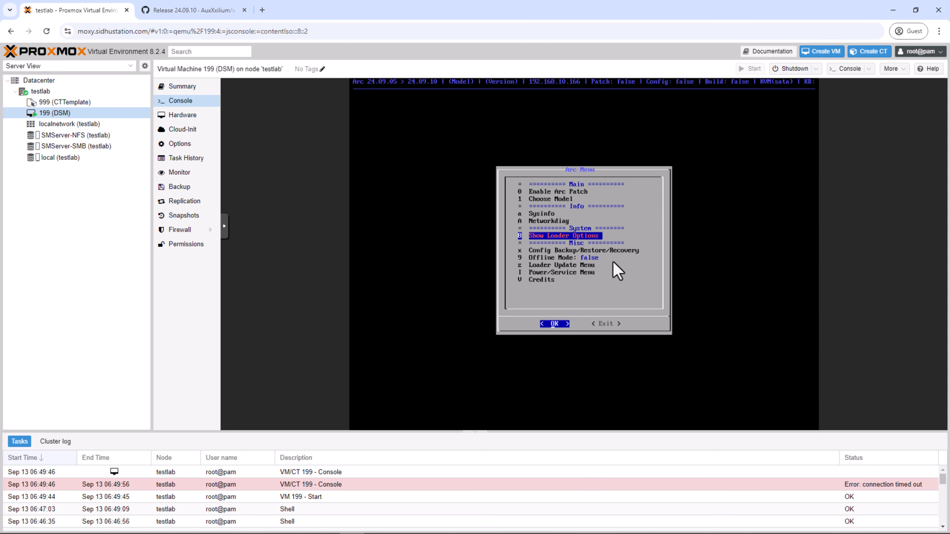
- Choose the DS720+ (geminilake) as the DSM model without enabling the Arc Patch
key("Up")
key("Up")
key("Up")
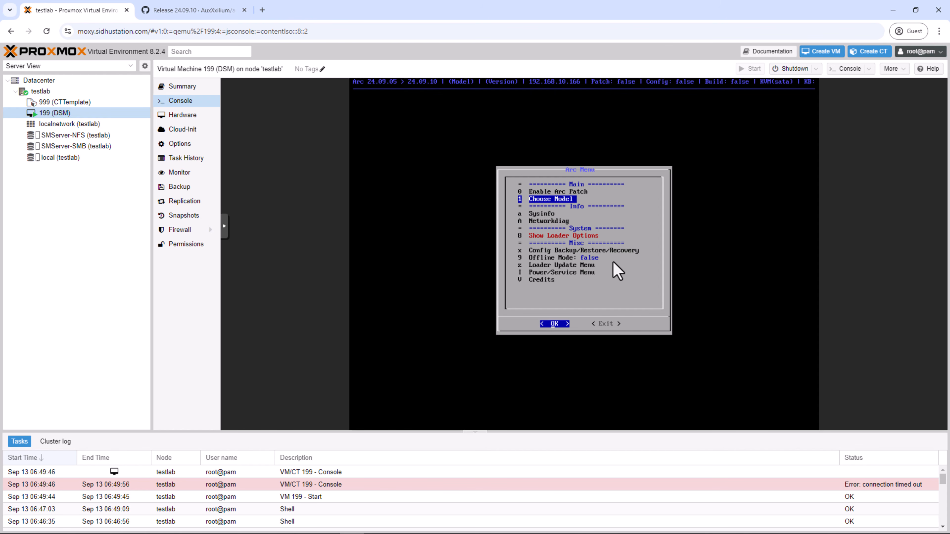
key("Up")
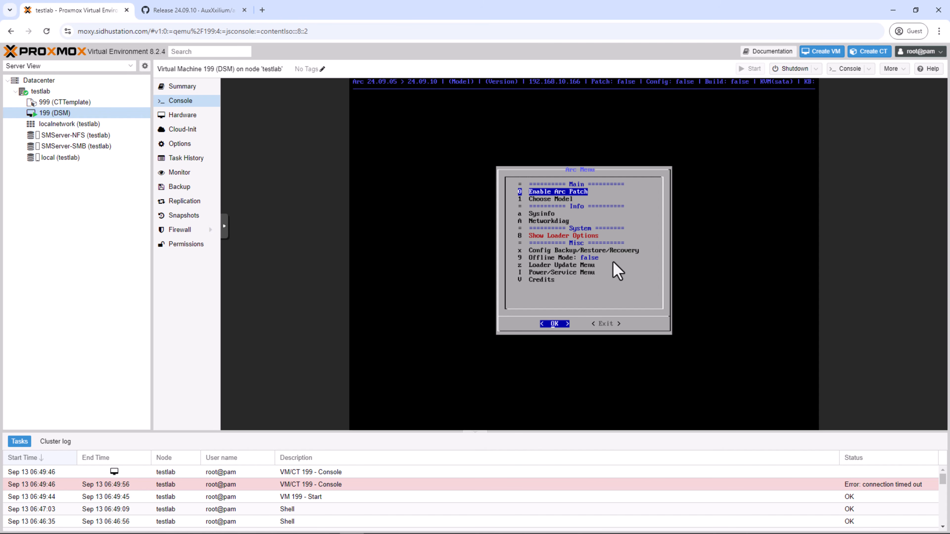
key("Down")
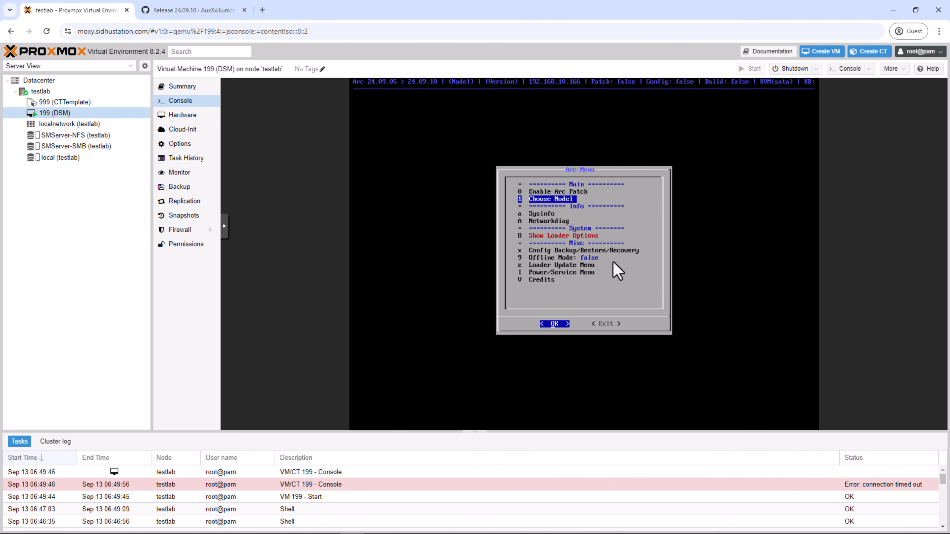
key("Return")
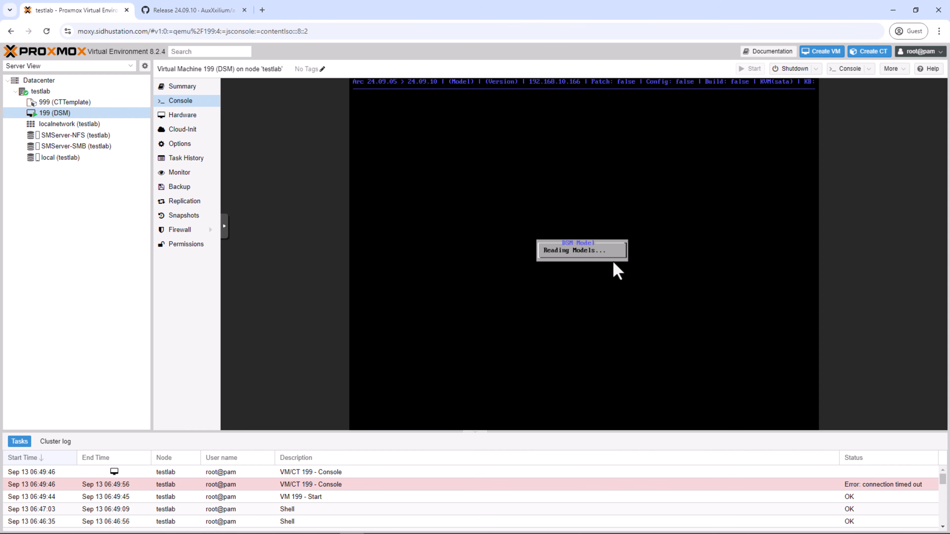
key("Down")
key("Down")
key("Down")
key("Down")
key("Down")
key("Down")
key("Down")
key("Down")
key("Down")
key("Down")
key("Down")
key("Down")
key("Down")
key("Down")
key("Down")
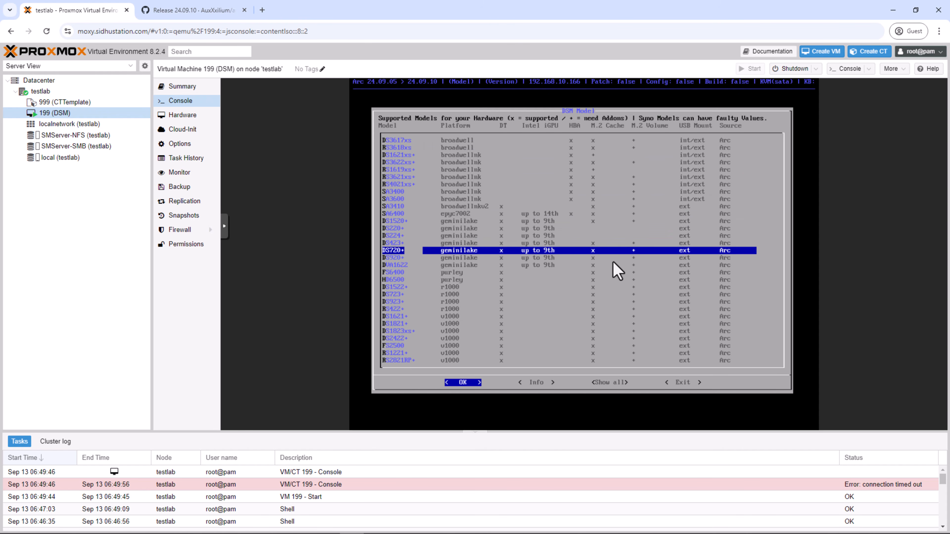
key("Return")
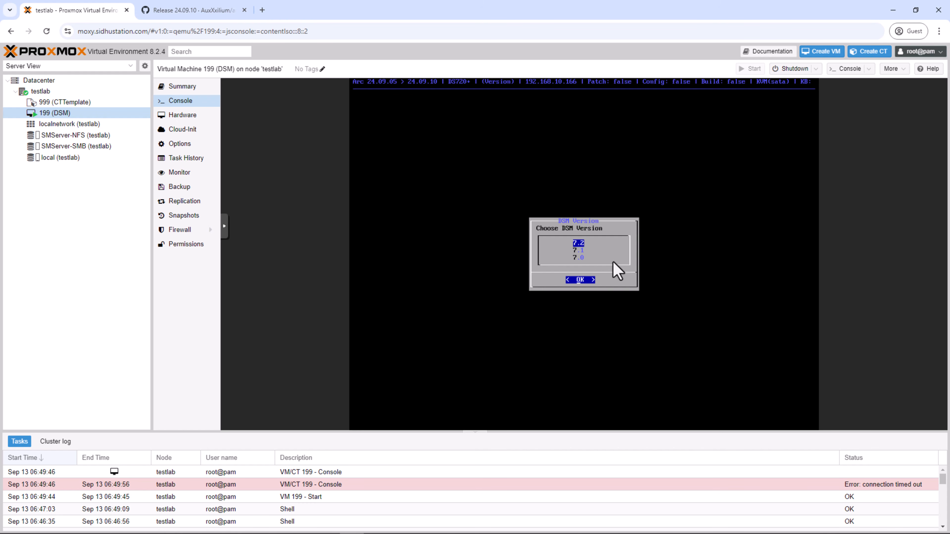
- Select DSM version 7.2 with build 7.2.2-72806-0 and use a random SN/Mac
key("Return")
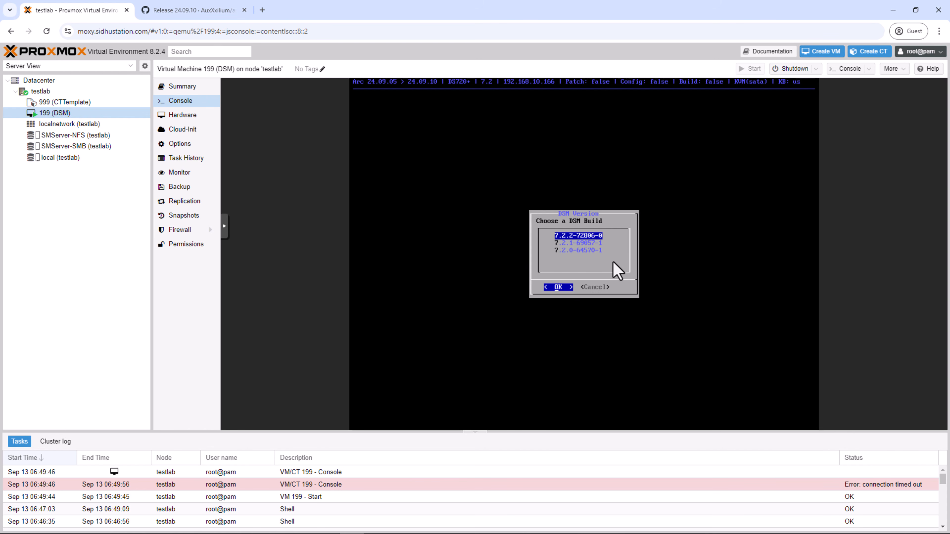
key("Return")
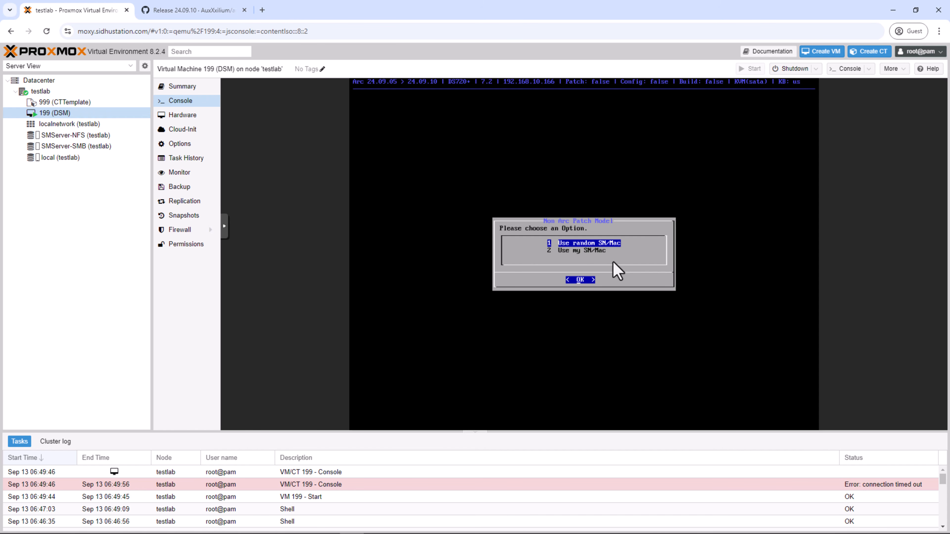
key("Return")
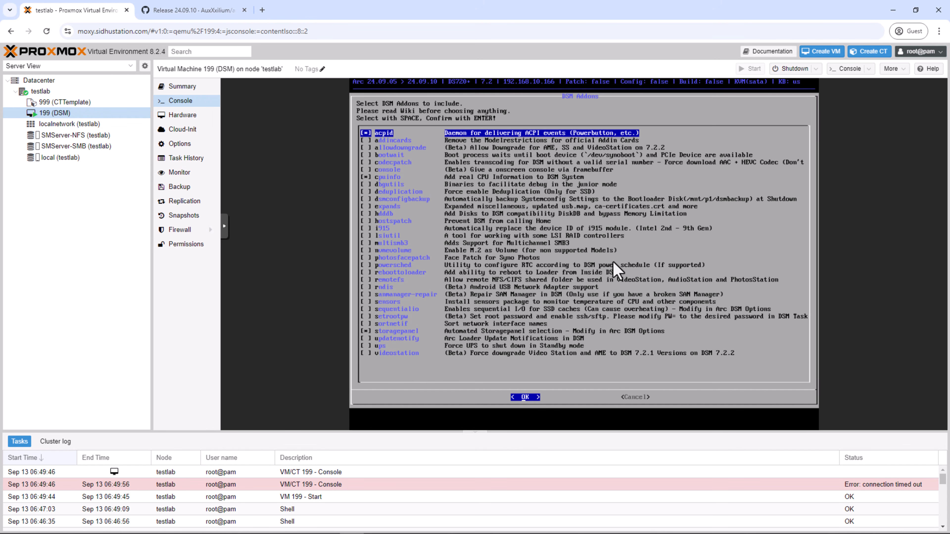
- Accept the preselected DSM addons acpid, cpuinfo and storagepanel, and acknowledge the CPU frequency scaling warning
key("Down")
key("Down")
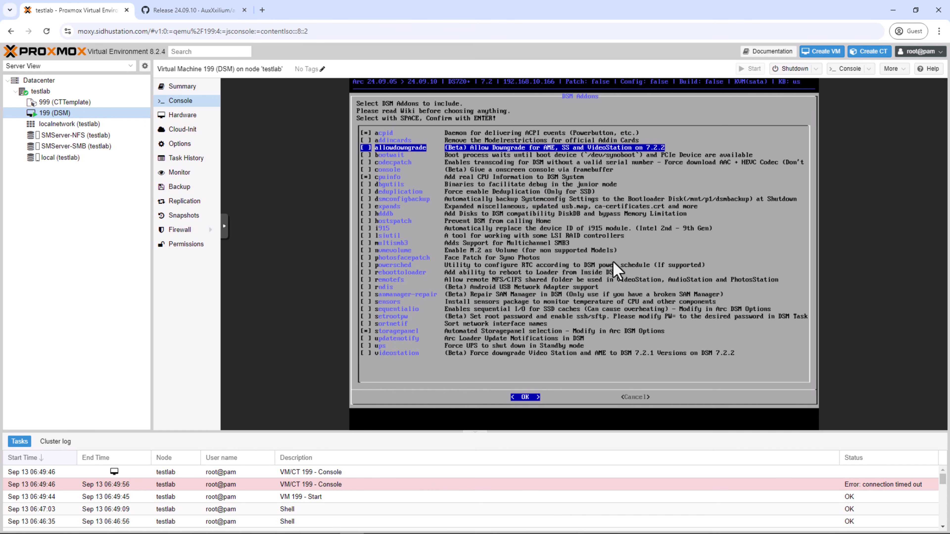
key("Return")
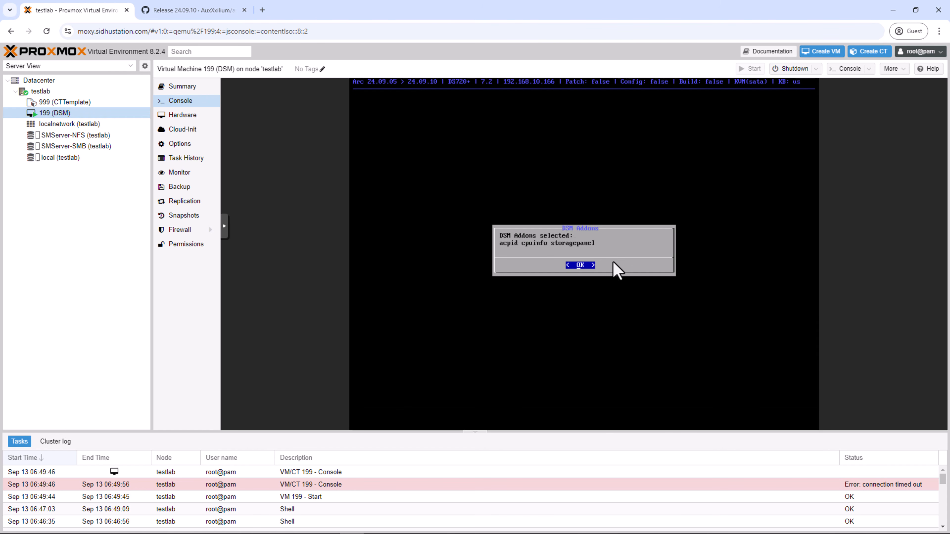
key("Return")
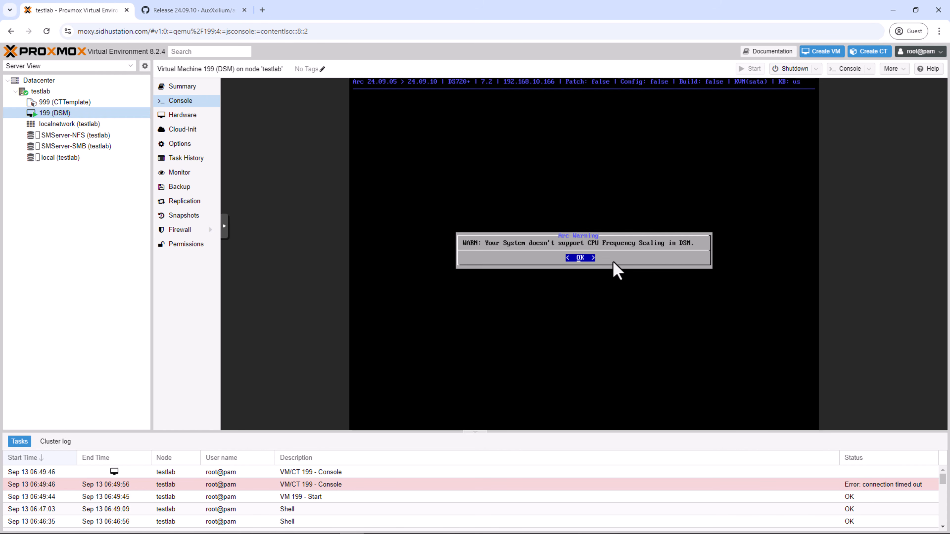
key("Return")
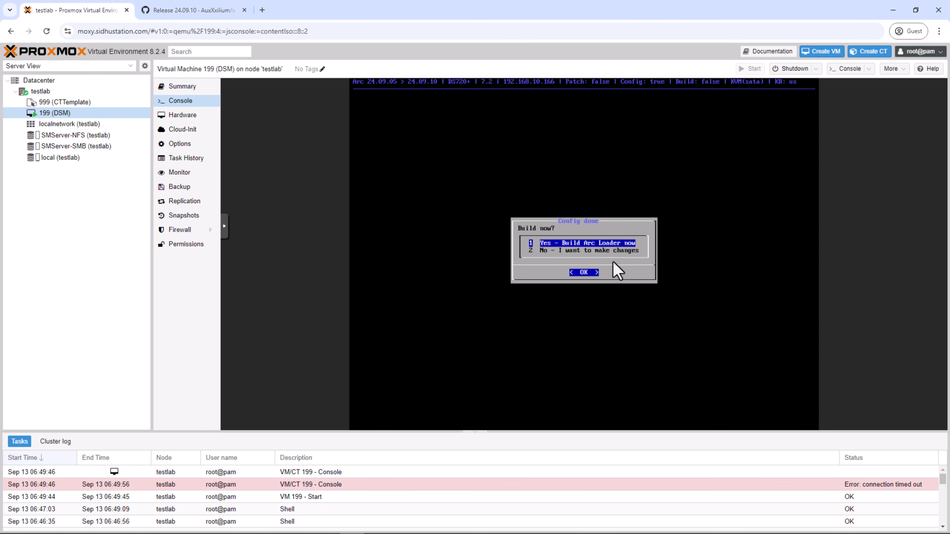
- Build the Arc Loader with the summarized DSM configuration and boot it
key("Return")
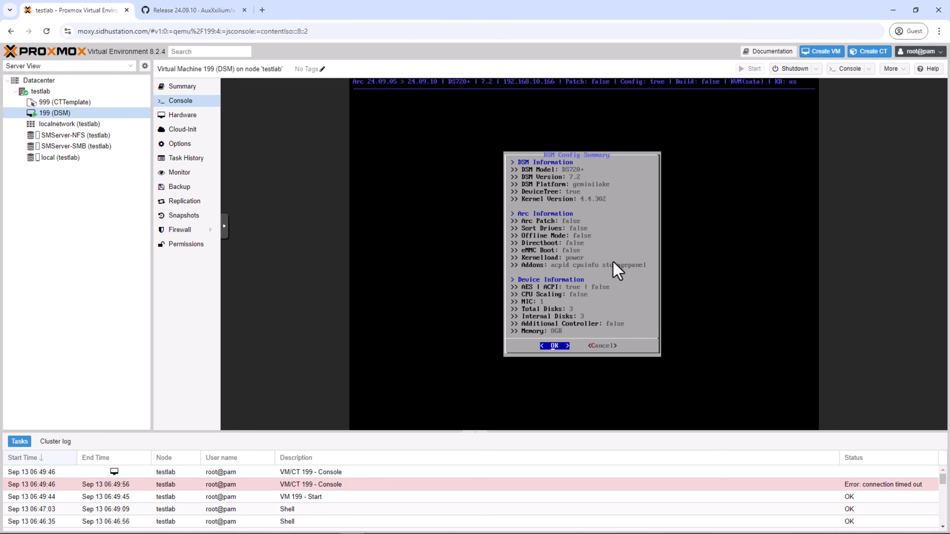
key("Return")
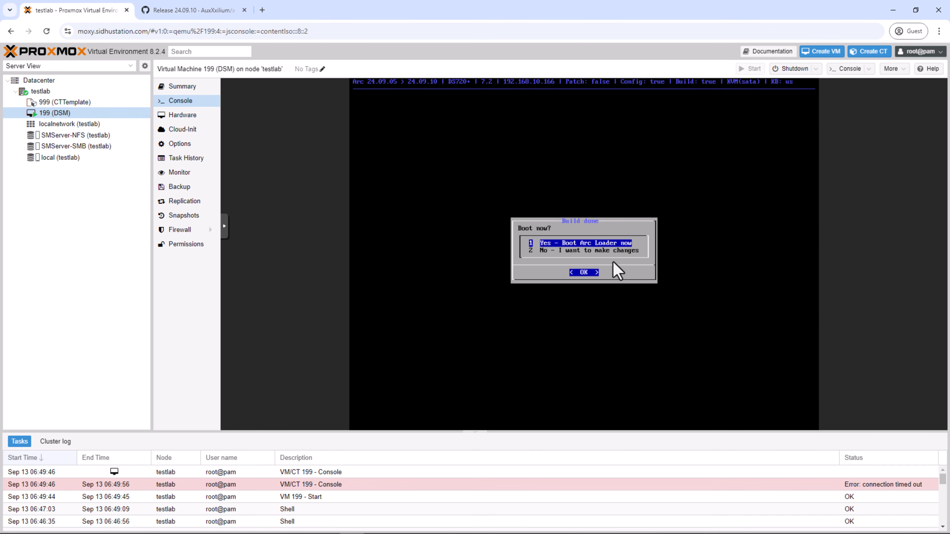
key("Return")
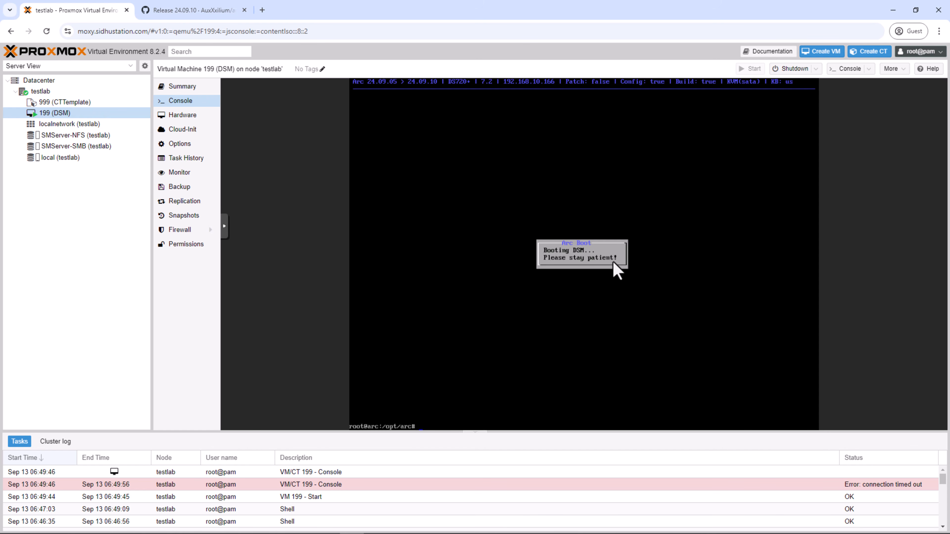
type("boot")
key("Return")
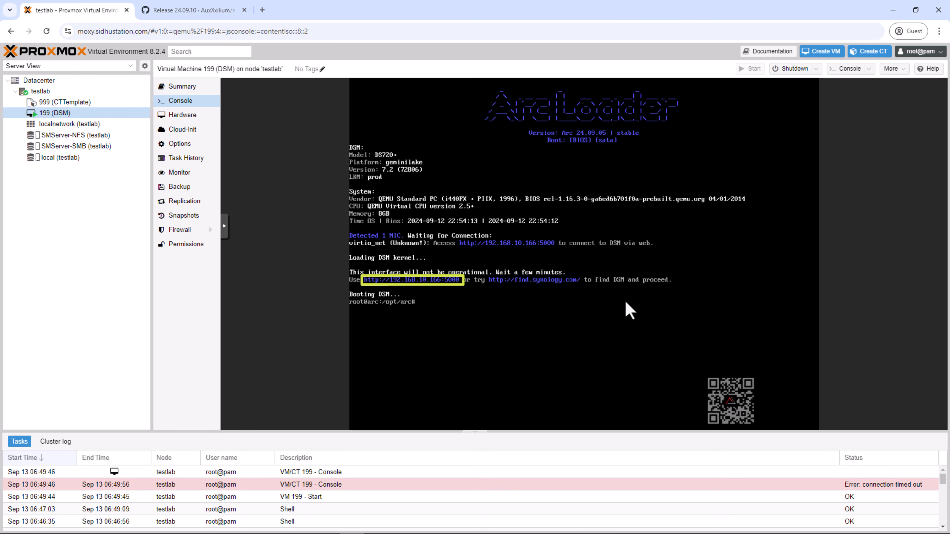
- Open the Synology Web Assistant at 192.168.10.166:5000 in a new browser tab
left_click(262, 11)
type("192.168.10.166:5000")
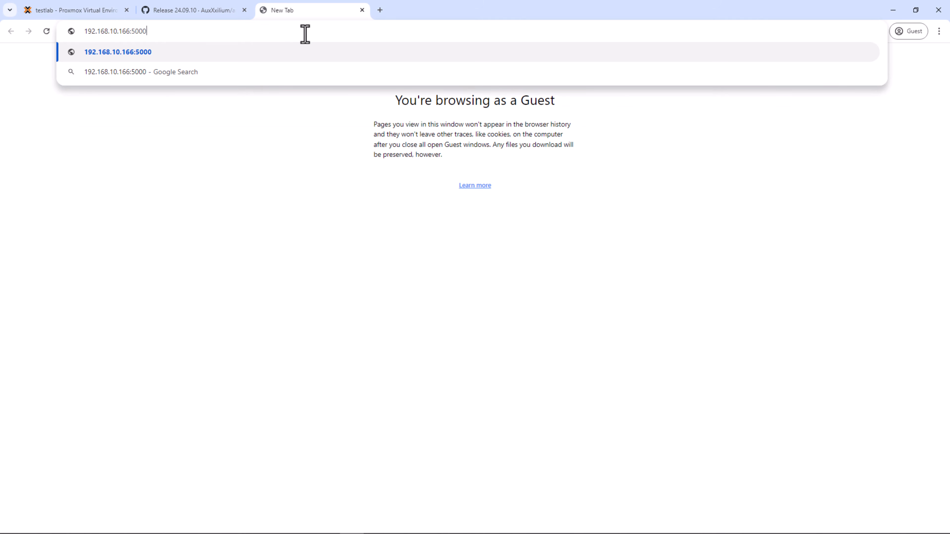
key("Return")
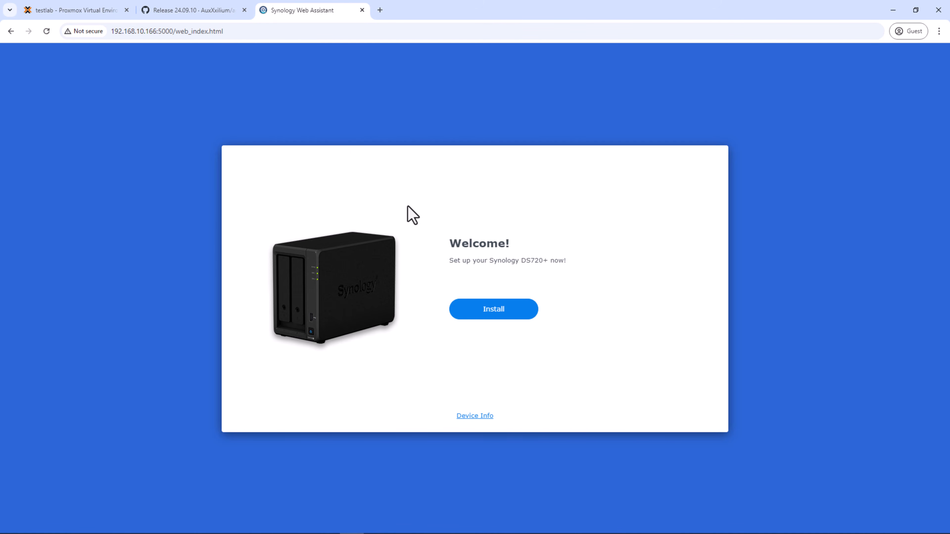
- Install the latest DSM 7.2.2-72806 automatically from the Synology website, confirming data deletion on drives 1 and 2 with the product model DS720+
left_click(488, 305)
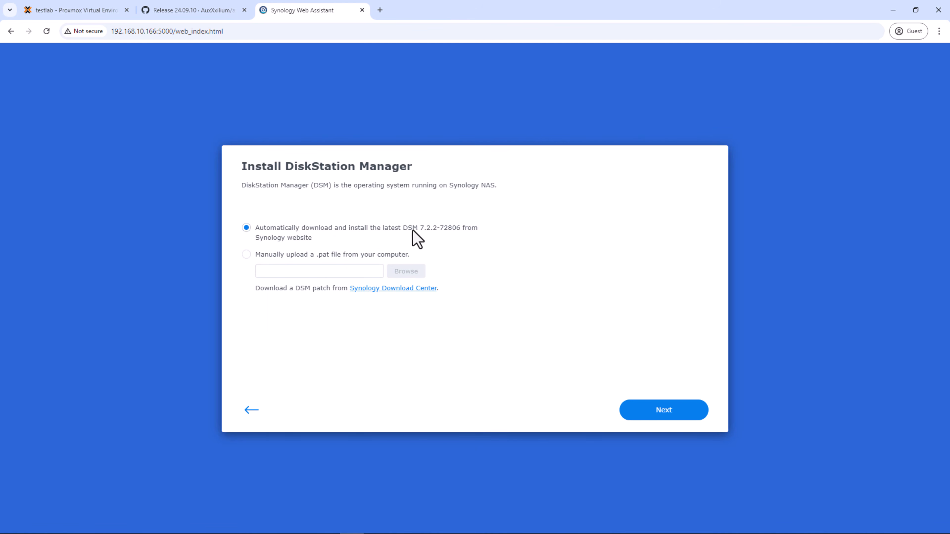
left_click(648, 412)
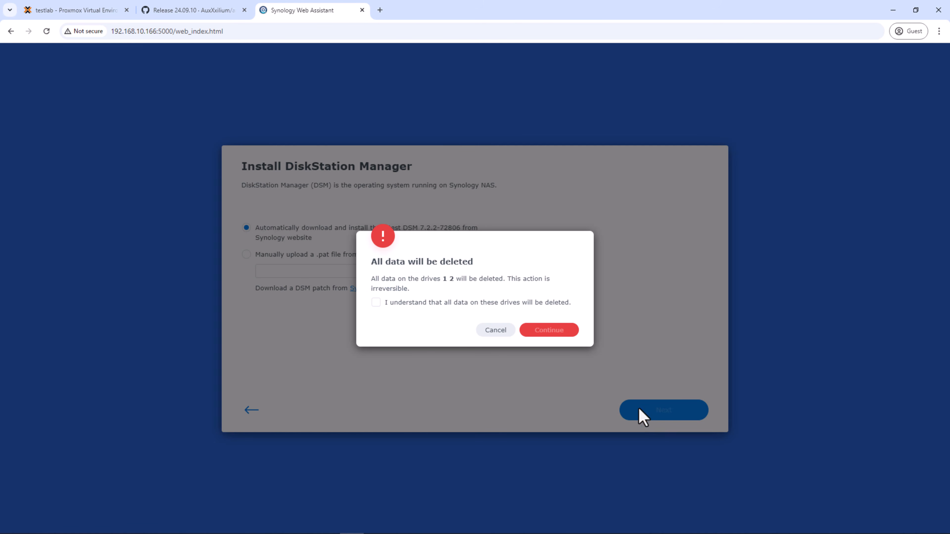
left_click(409, 303)
left_click(556, 337)
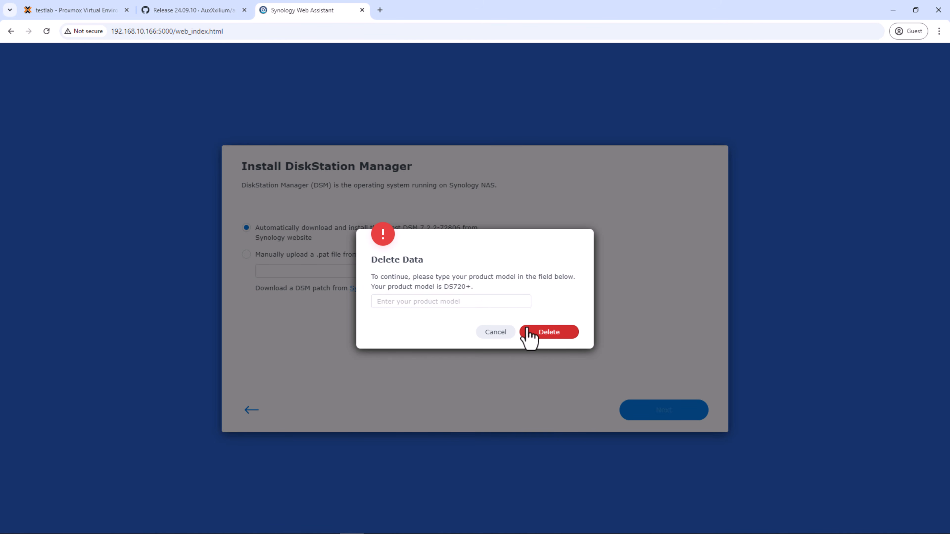
type("DS720+")
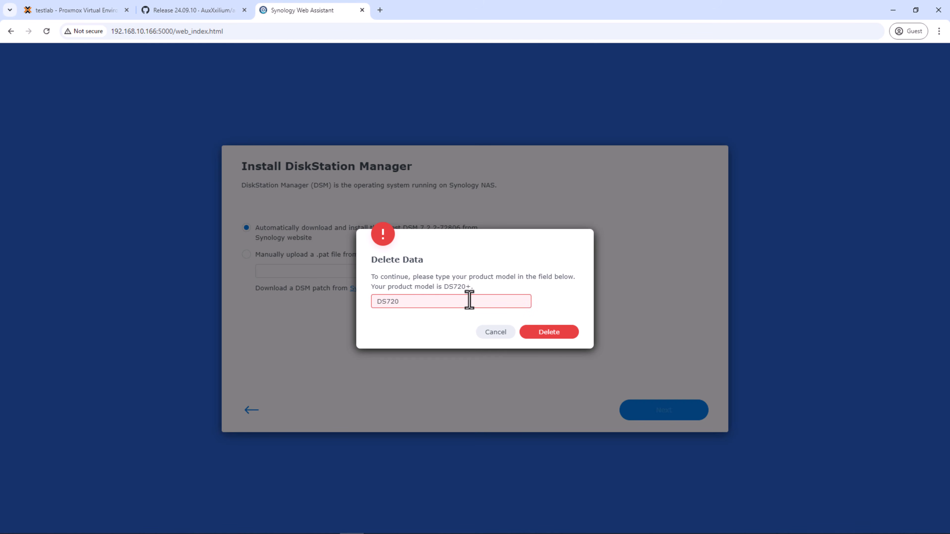
left_click(542, 337)
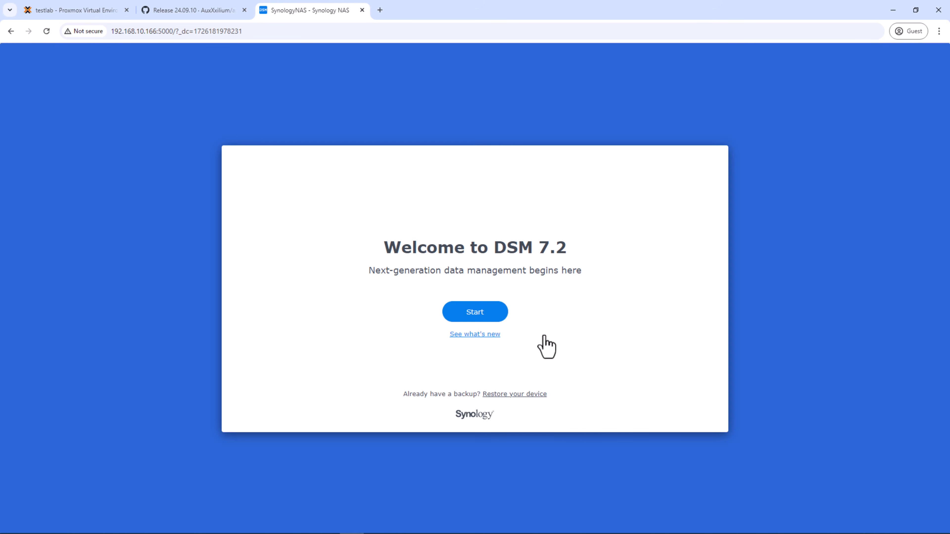
- Start the DSM setup, name the device TESTNAST1, and create the administrator account thinksmarthome with its password entered and confirmed
left_click(488, 318)
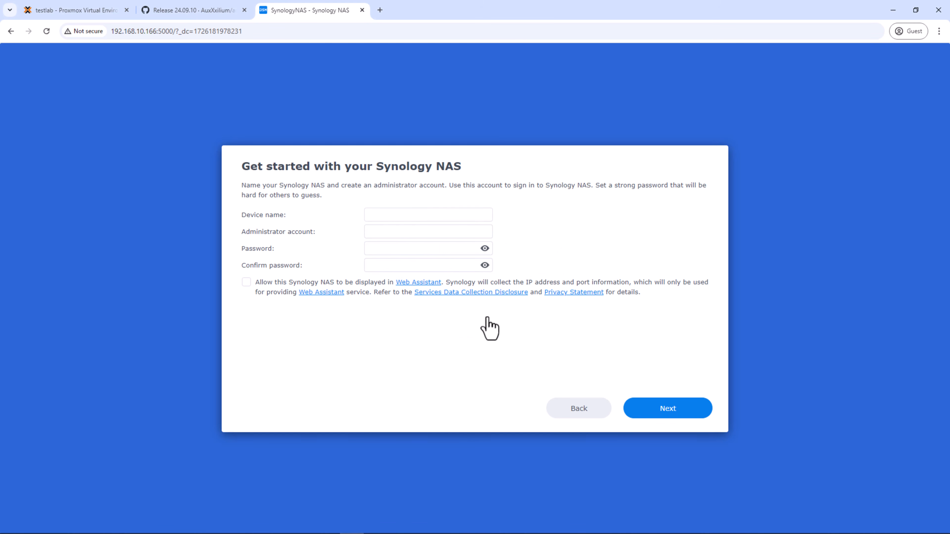
left_click(421, 213)
type("TESTNAST1")
key("Tab")
type("thinksmarthome")
key("Tab")
type("**************")
key("Tab")
type("**************")
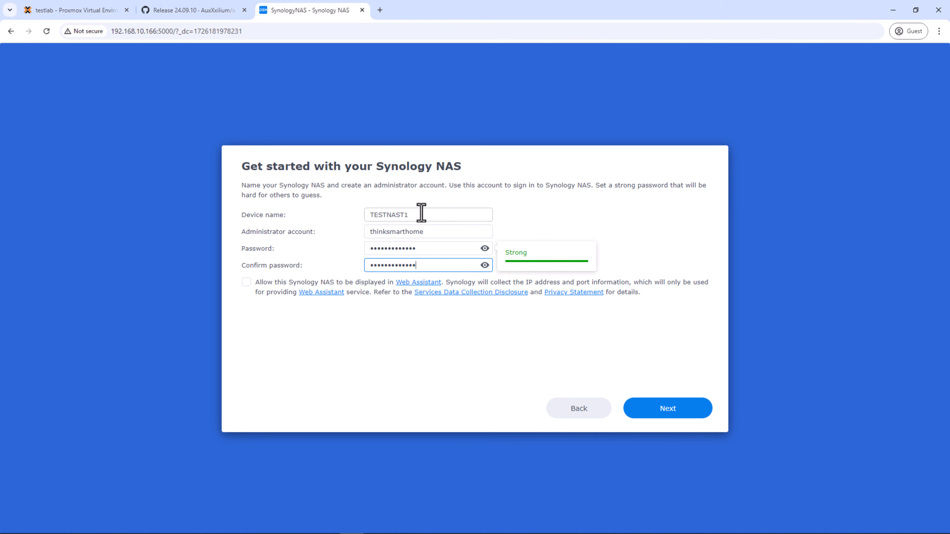
left_click(664, 412)
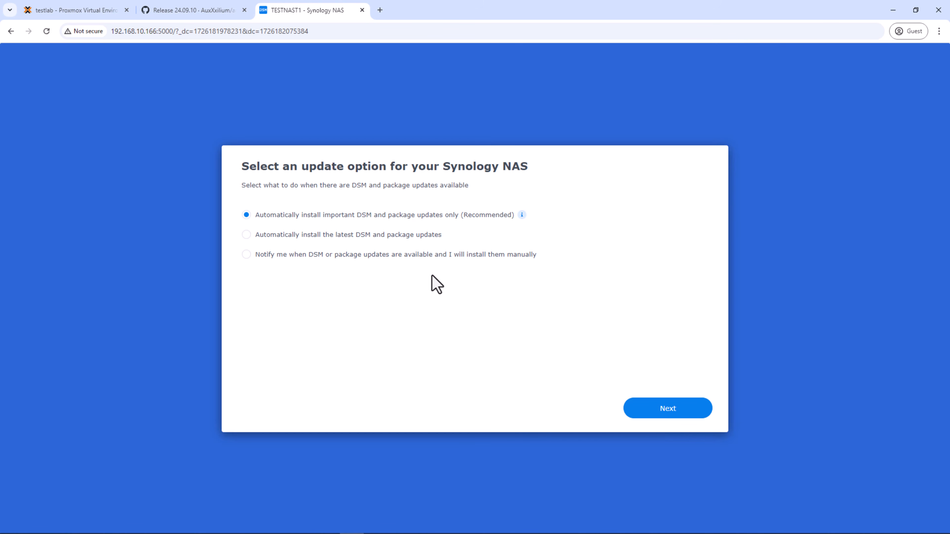
- Choose to be notified of updates and install them manually, skipping the Synology Account and leaving Device Analytics disabled
left_click(428, 254)
left_click(668, 414)
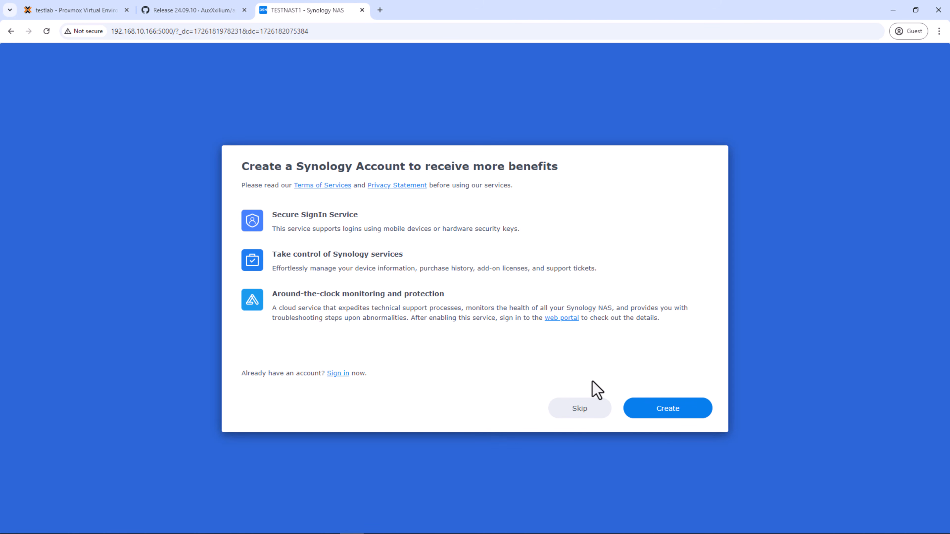
left_click(580, 409)
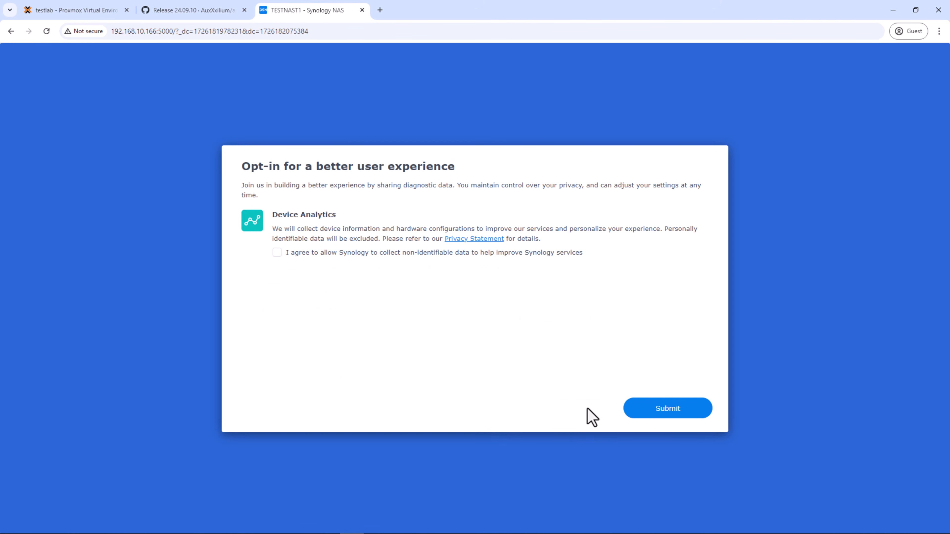
left_click(644, 409)
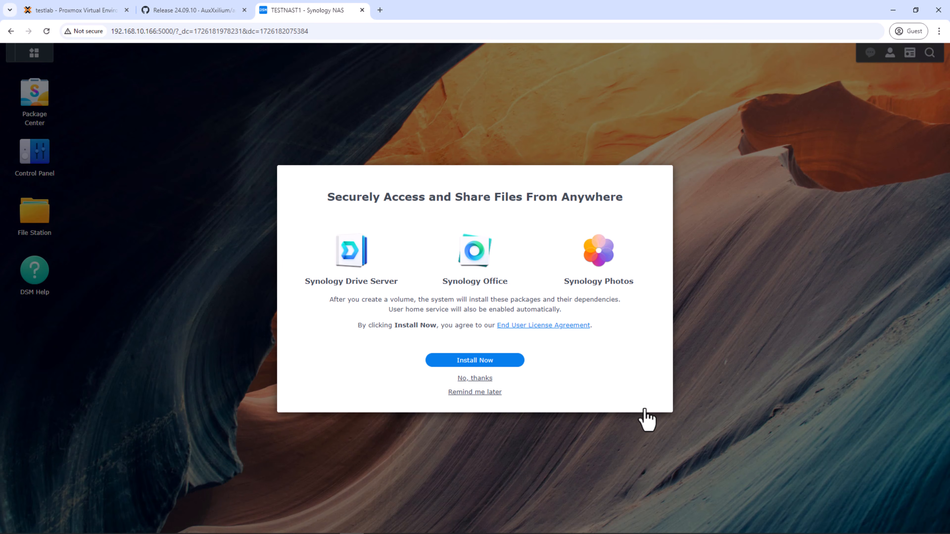
- Decline the suggested Synology packages and both account protection offers, 2-Factor Authentication and Adaptive MFA
left_click(488, 383)
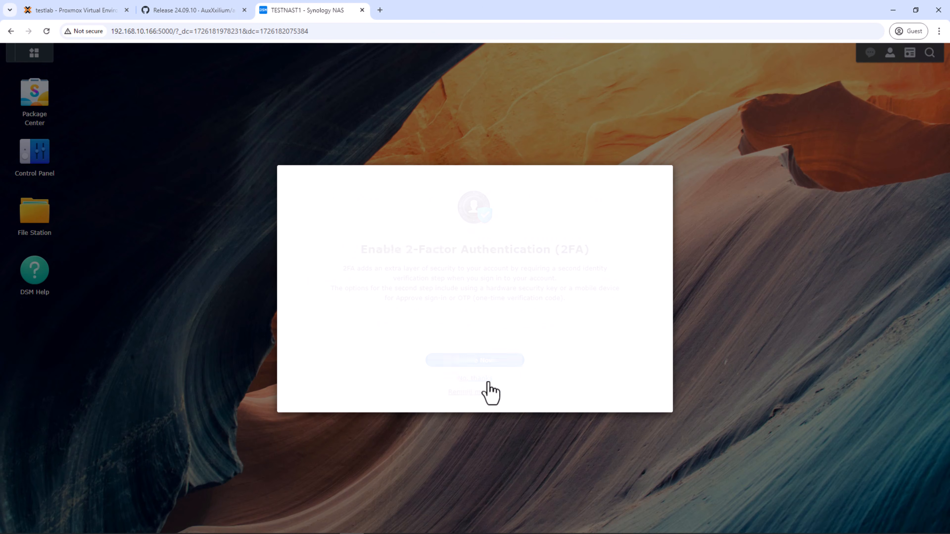
left_click(489, 381)
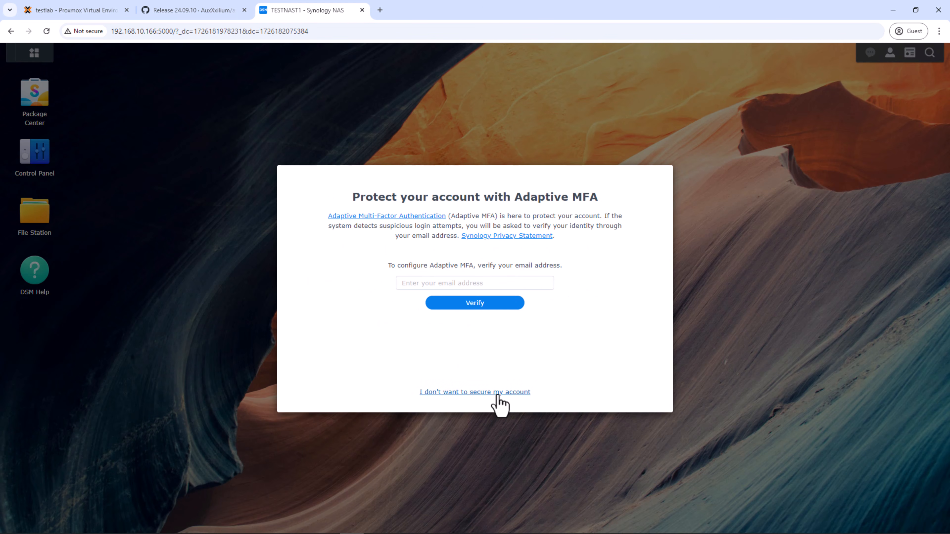
left_click(492, 391)
left_click(550, 314)
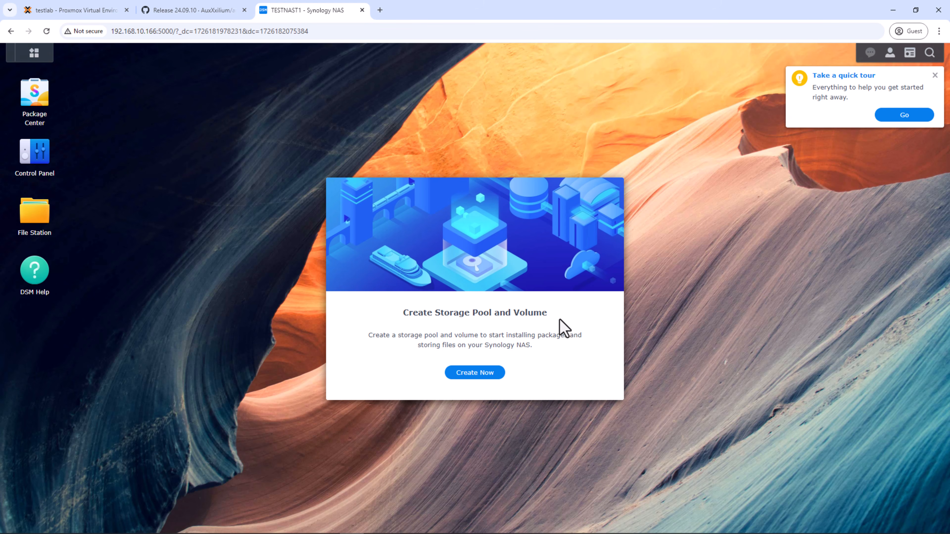
- Start creating a storage pool with RAID type SHR and include both Drive 1 and Drive 2
left_click(474, 372)
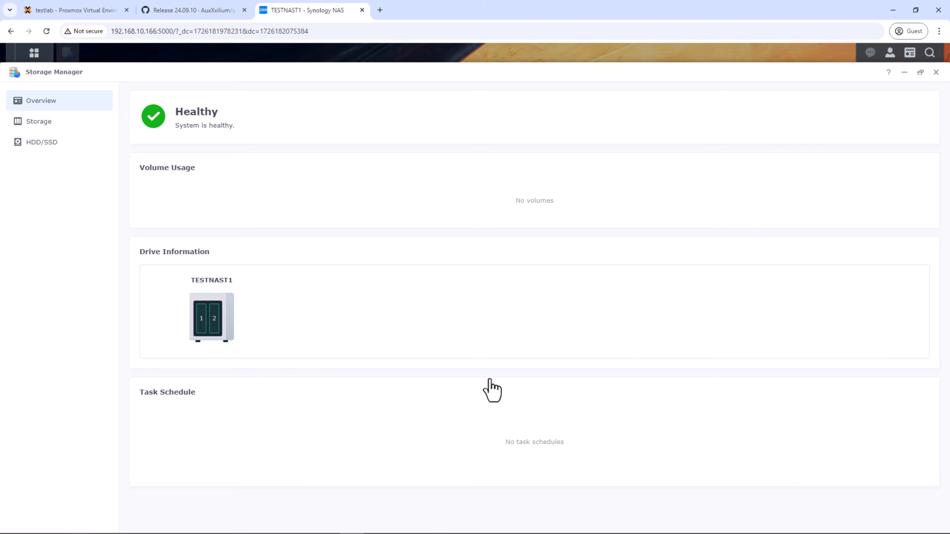
left_click(480, 420)
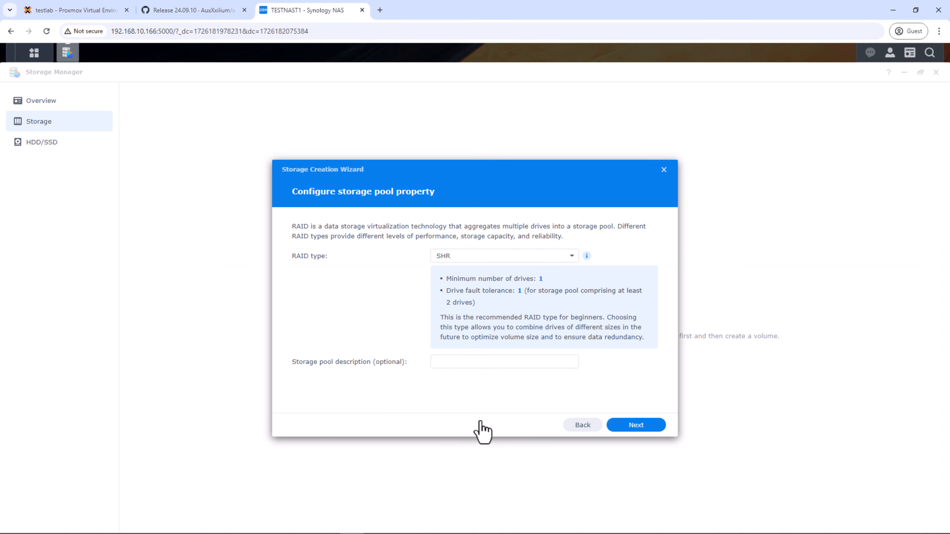
left_click(572, 257)
left_click(571, 263)
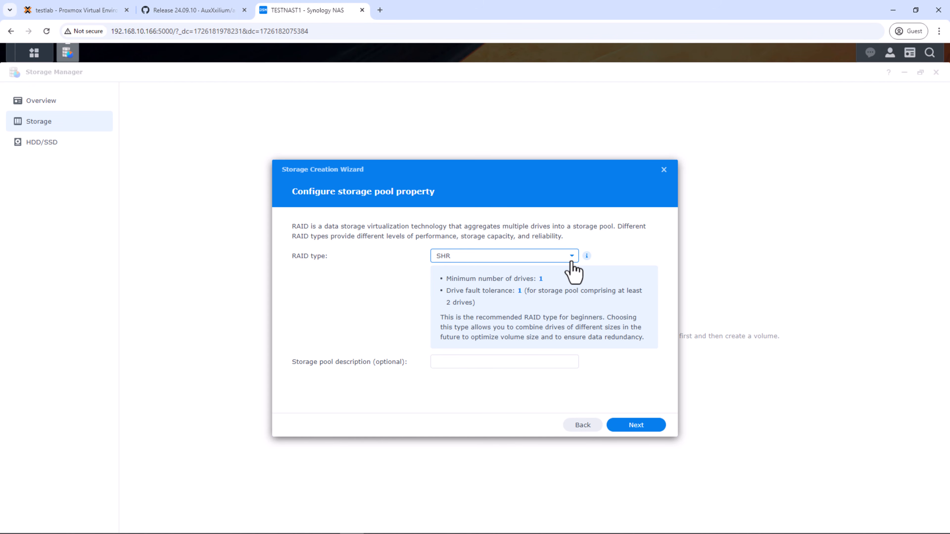
left_click(632, 426)
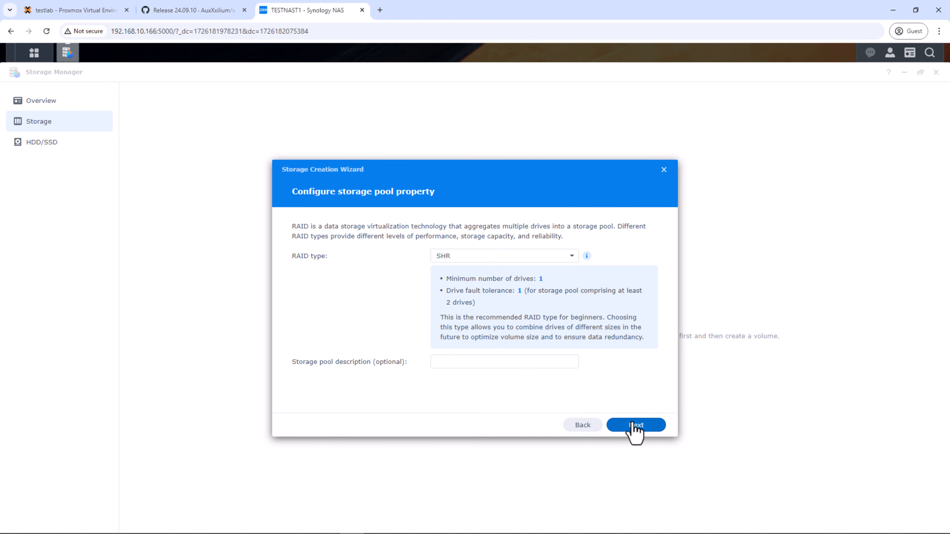
left_click(304, 247)
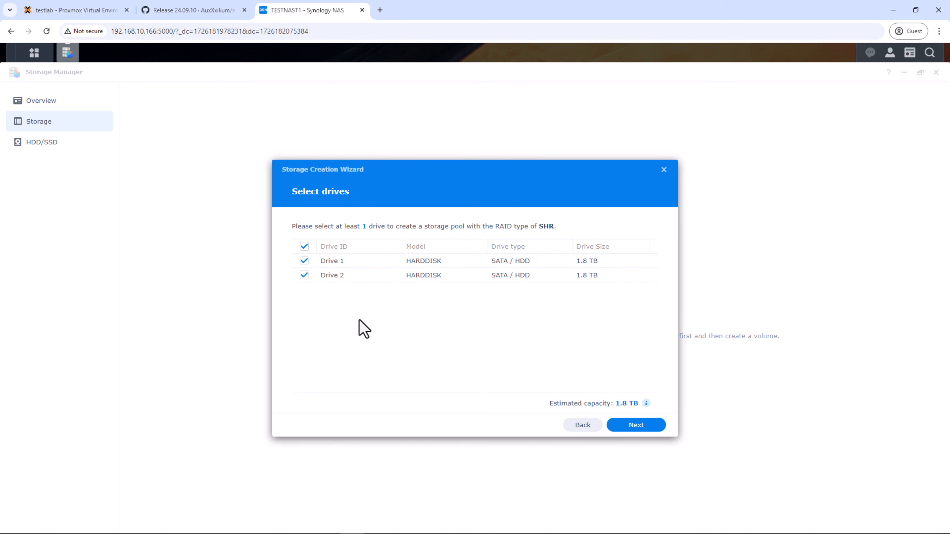
left_click(649, 431)
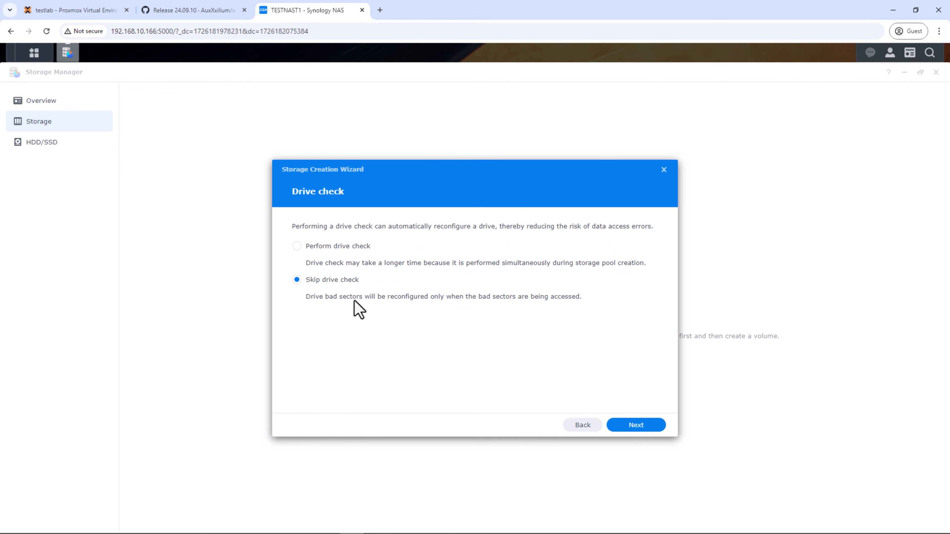
- Skip the drive check and allocate the maximum size of 1852 GB to the volume
left_click(637, 426)
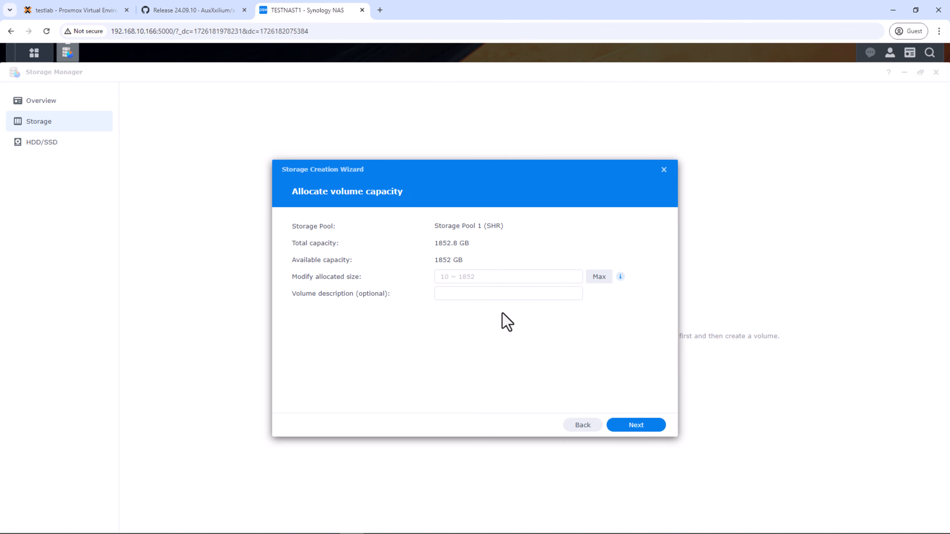
left_click(598, 279)
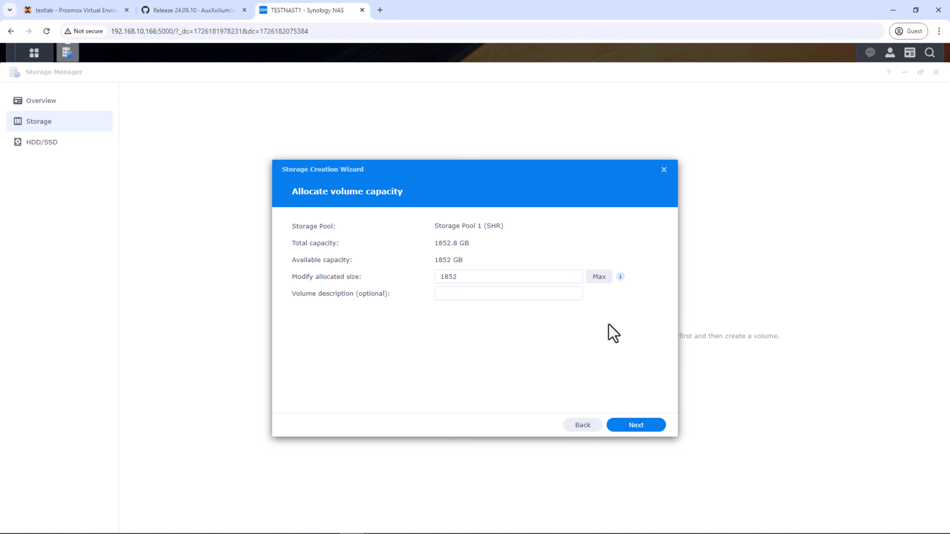
left_click(637, 426)
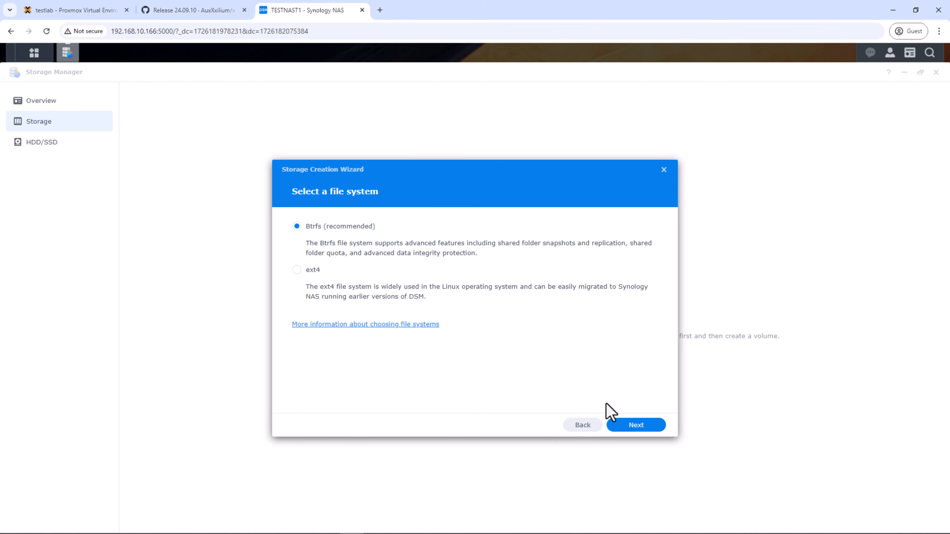
- Use the Btrfs file system without encryption and apply the storage pool and volume settings, confirming that the drives are erased
left_click(652, 430)
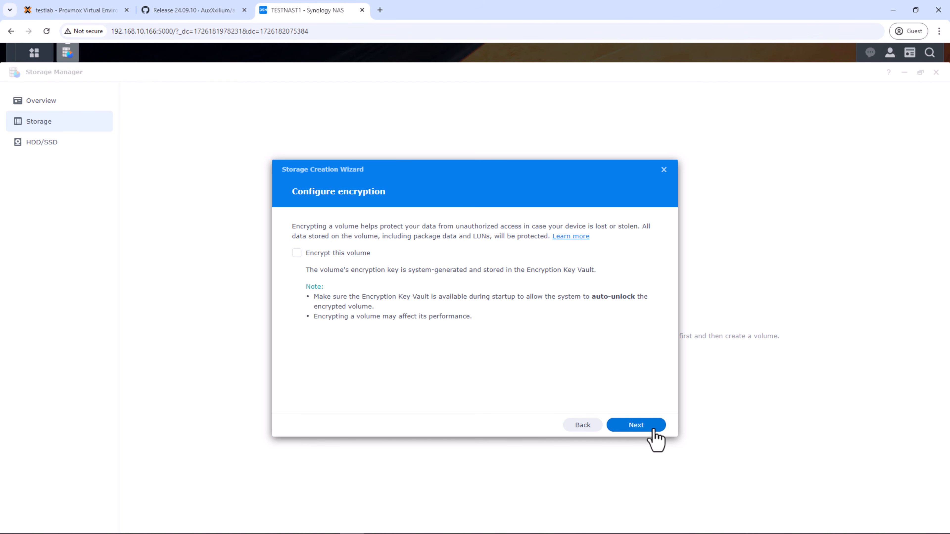
left_click(652, 431)
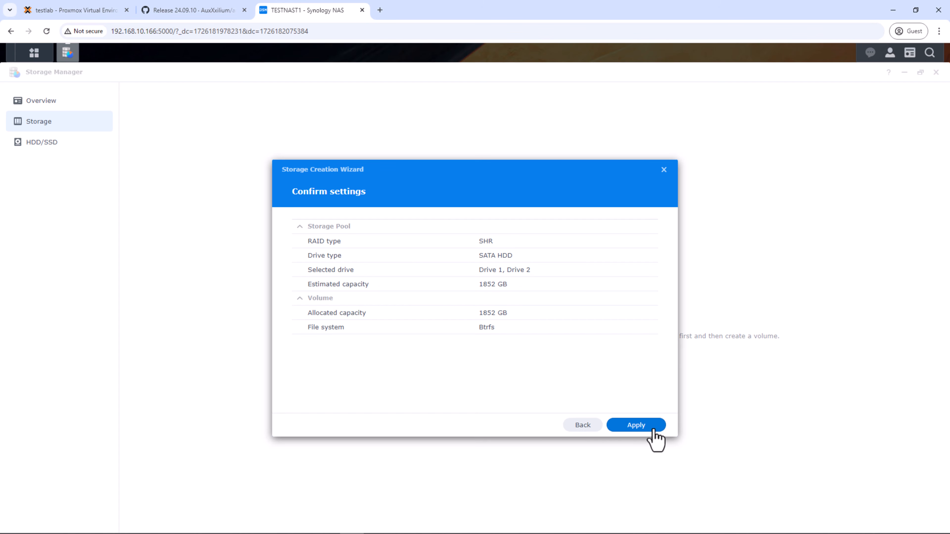
left_click(653, 430)
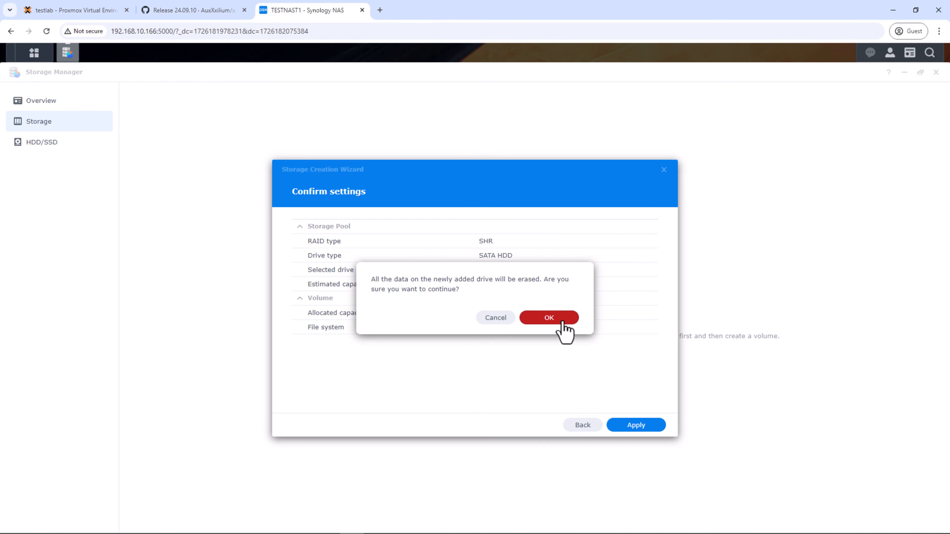
left_click(549, 318)
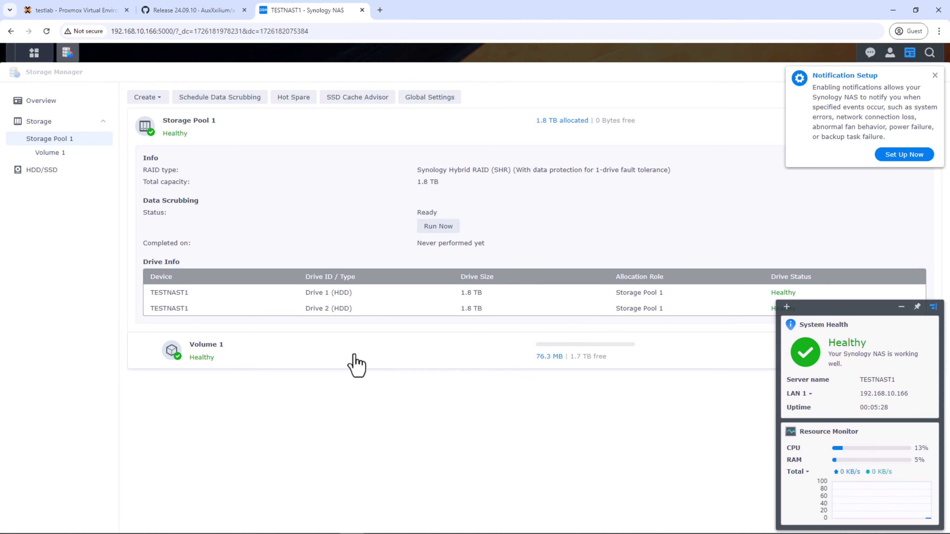
- Open Package Center and agree to its Terms of Service
left_click(35, 52)
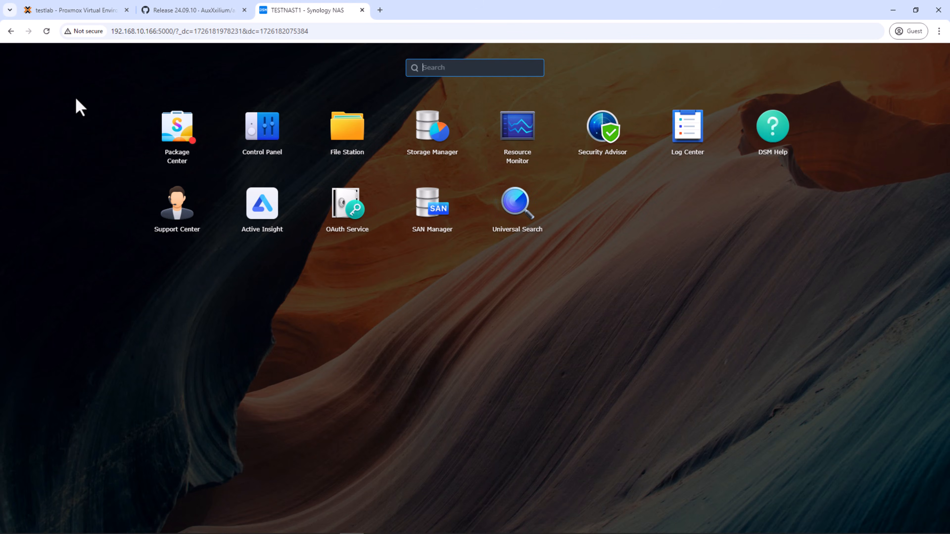
left_click(178, 143)
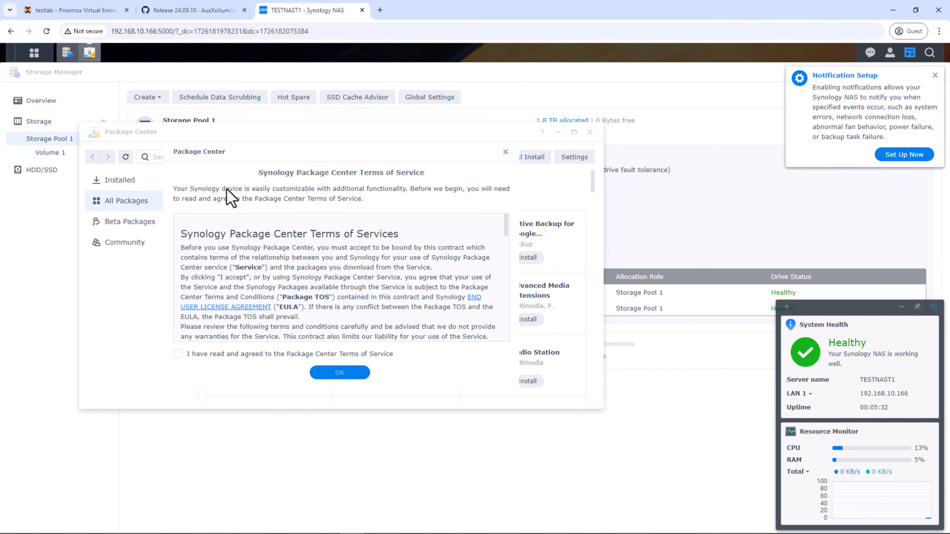
left_click(329, 373)
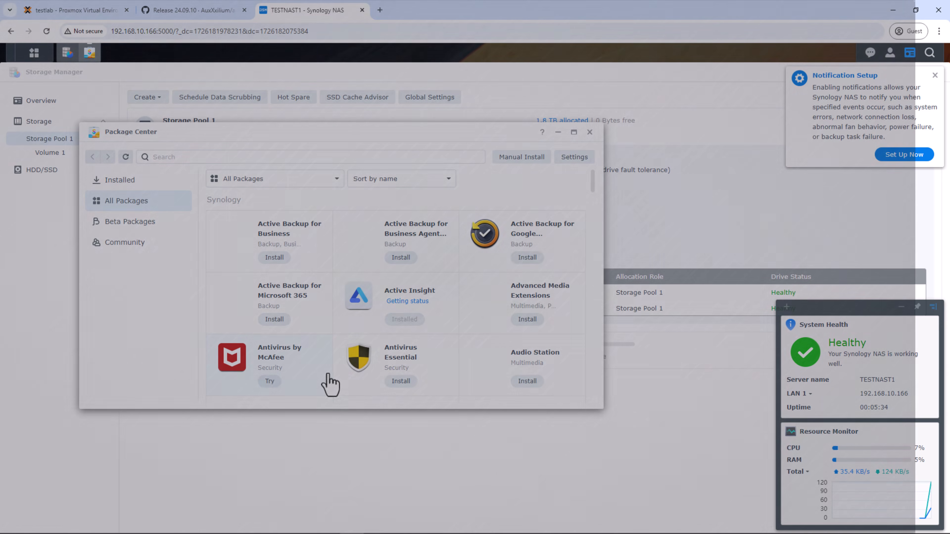